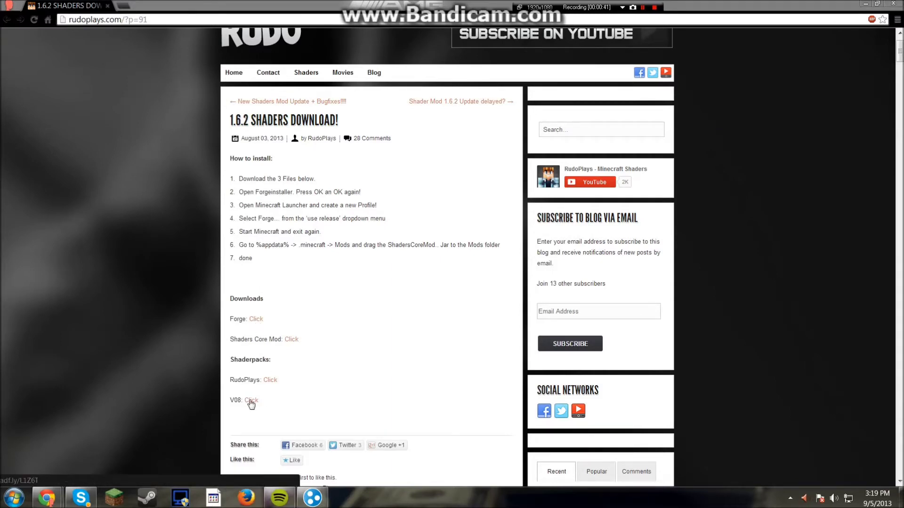
- Download the Forge installer JAR from the post's Forge link, skipping the ad and keeping the flagged file
{"action": "left_click", "coordinate": [257, 320]}
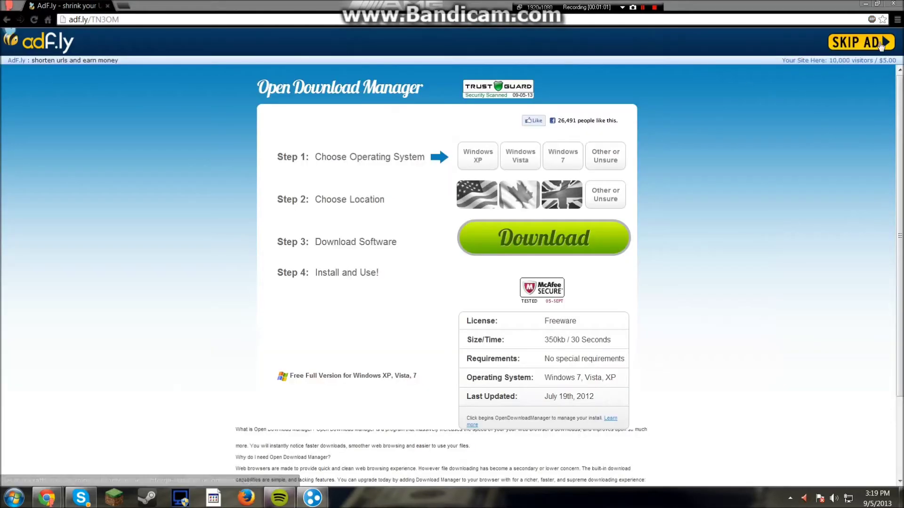
{"action": "left_click", "coordinate": [870, 47]}
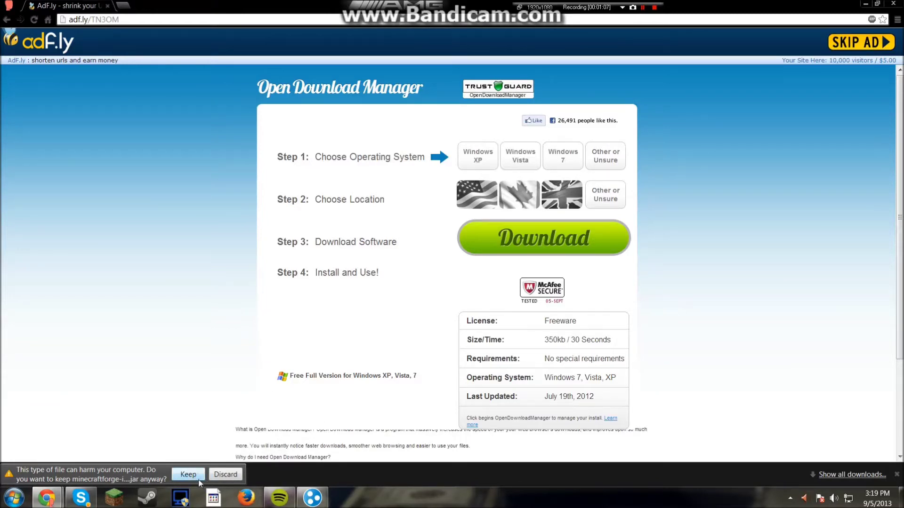
{"action": "left_click", "coordinate": [198, 478]}
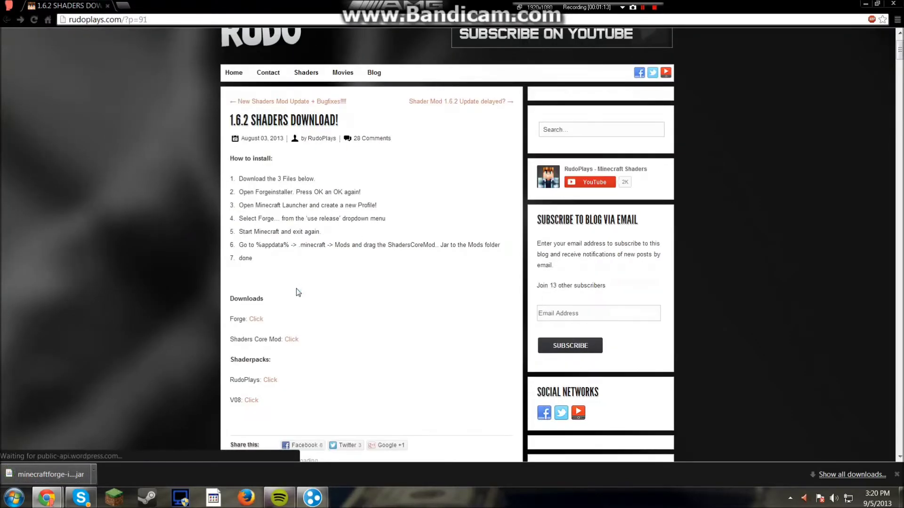
- Download the Shaders Core Mod JAR, keep the flagged file, and return to the 1.6.2 shaders download post
{"action": "left_click", "coordinate": [295, 341]}
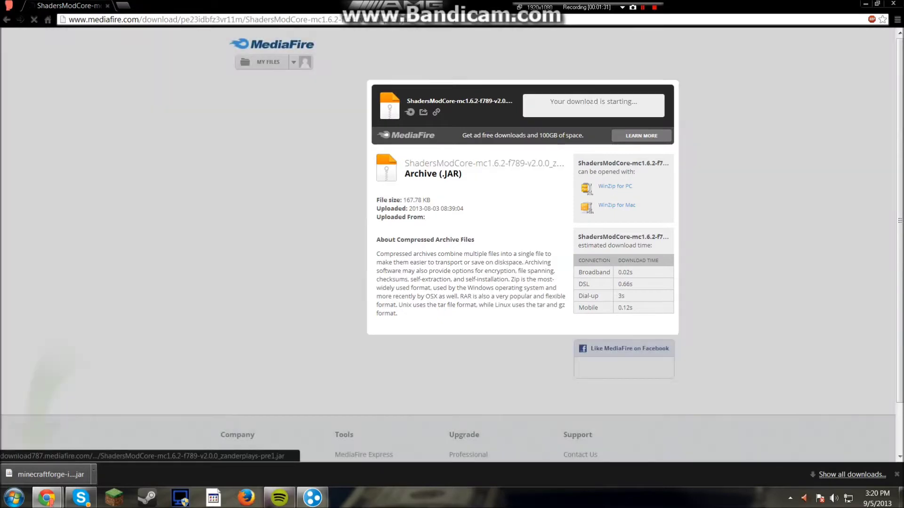
{"action": "left_click", "coordinate": [187, 475]}
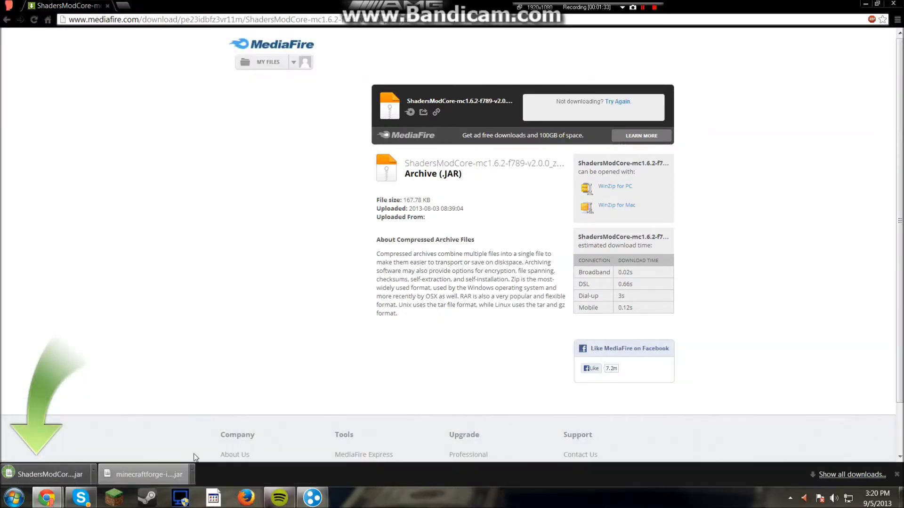
{"action": "key", "text": "alt+Left"}
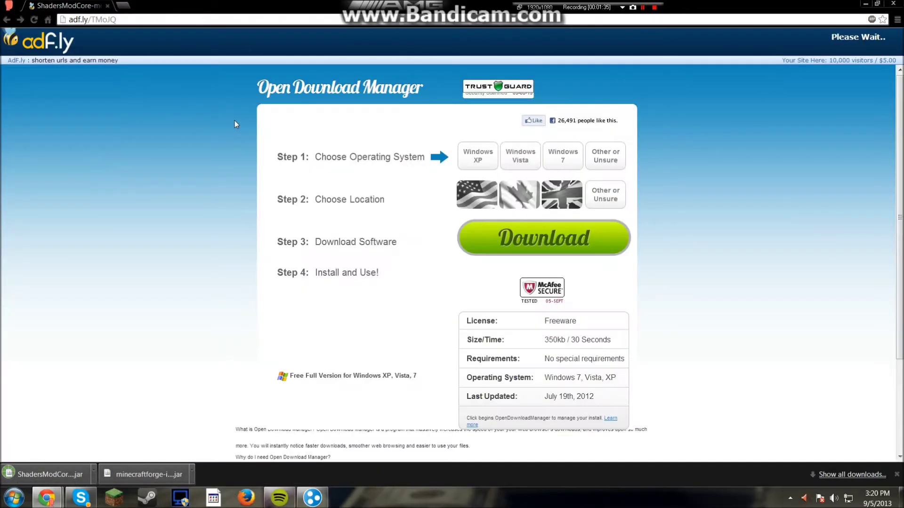
{"action": "left_click", "coordinate": [431, 292]}
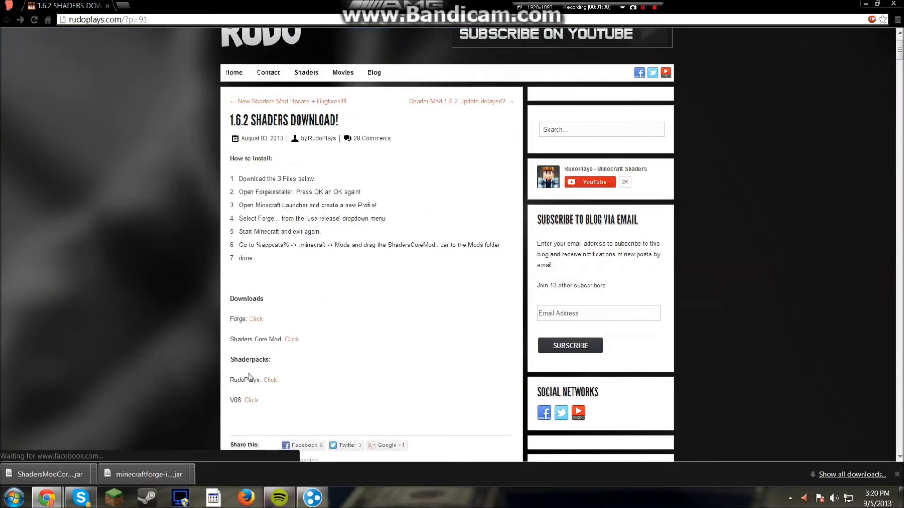
- Download RudoPlays Shader.zip through the RudoPlays shaderpack link, skipping the ad page
{"action": "left_click", "coordinate": [270, 380]}
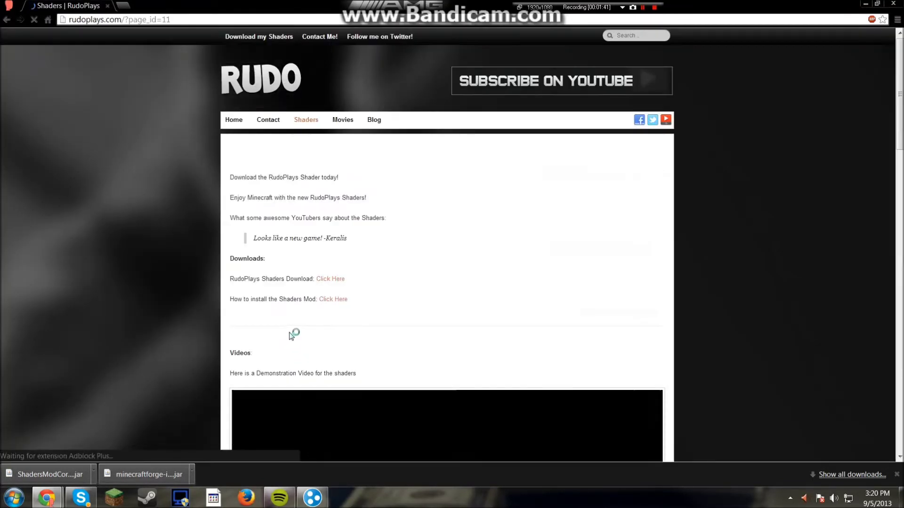
{"action": "left_click", "coordinate": [333, 280]}
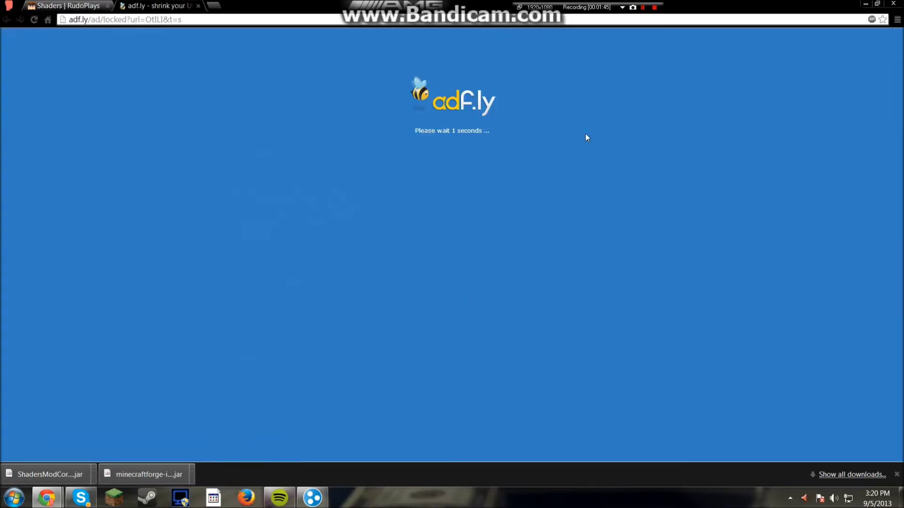
{"action": "left_click", "coordinate": [453, 131]}
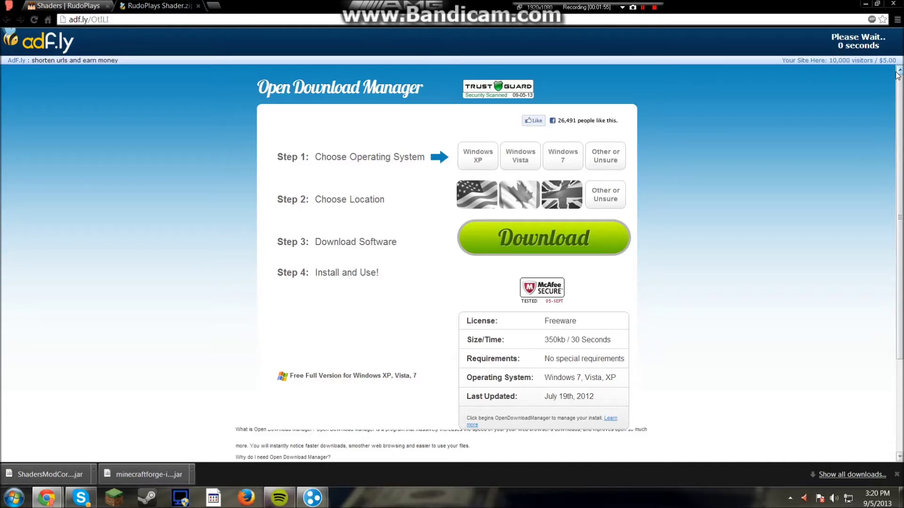
{"action": "left_click", "coordinate": [878, 46]}
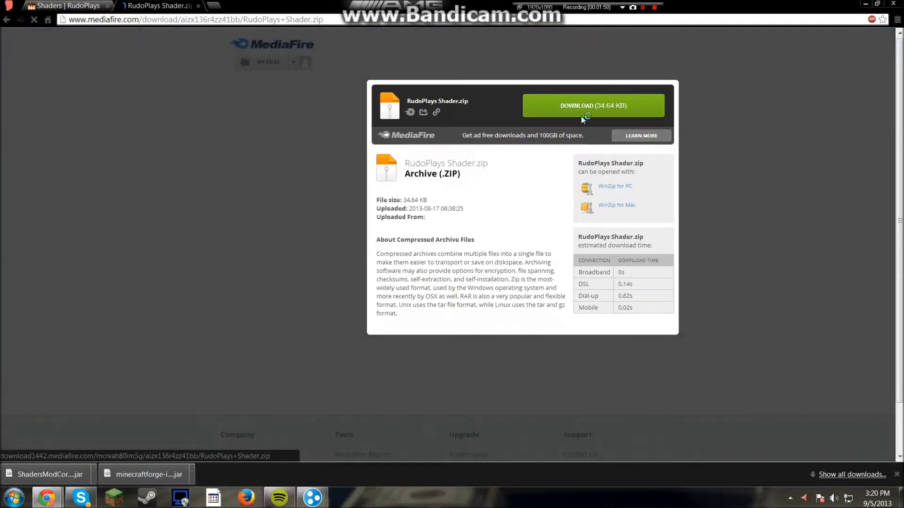
{"action": "left_click", "coordinate": [581, 116]}
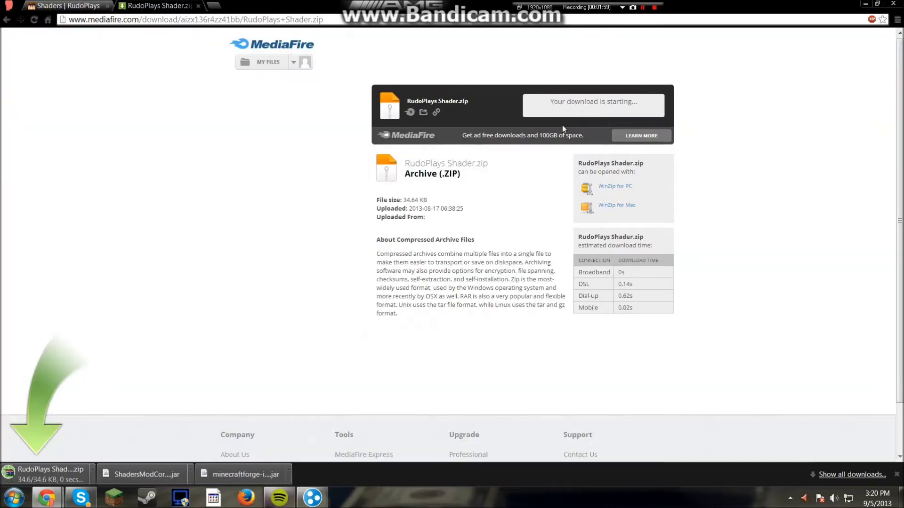
- Place the downloaded Forge installer, ShadersModCore JAR and RudoPlays Shader archive on the desktop, and minimize the browser
{"action": "left_click_drag", "start_coordinate": [376, 6], "coordinate": [160, 45]}
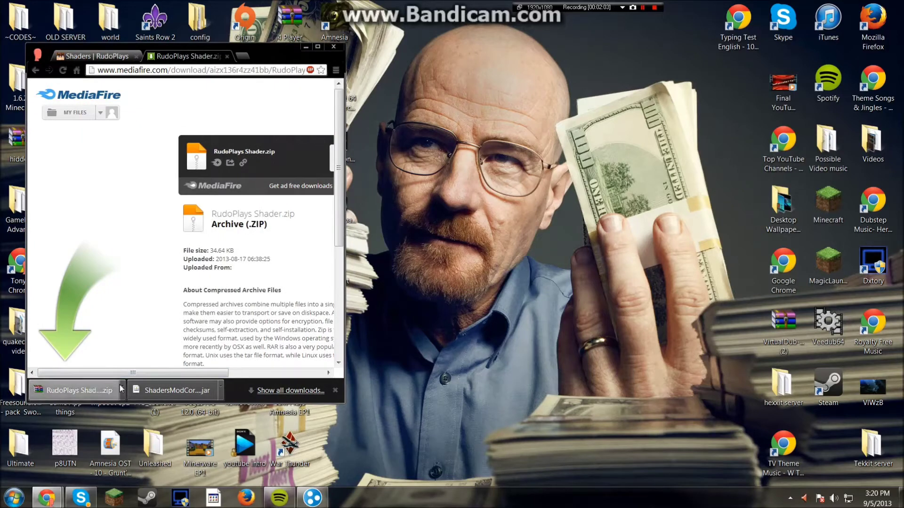
{"action": "left_click_drag", "start_coordinate": [345, 390], "coordinate": [433, 391]}
{"action": "left_click_drag", "start_coordinate": [275, 390], "coordinate": [593, 343]}
{"action": "left_click_drag", "start_coordinate": [177, 390], "coordinate": [645, 217]}
{"action": "left_click_drag", "start_coordinate": [80, 391], "coordinate": [604, 210]}
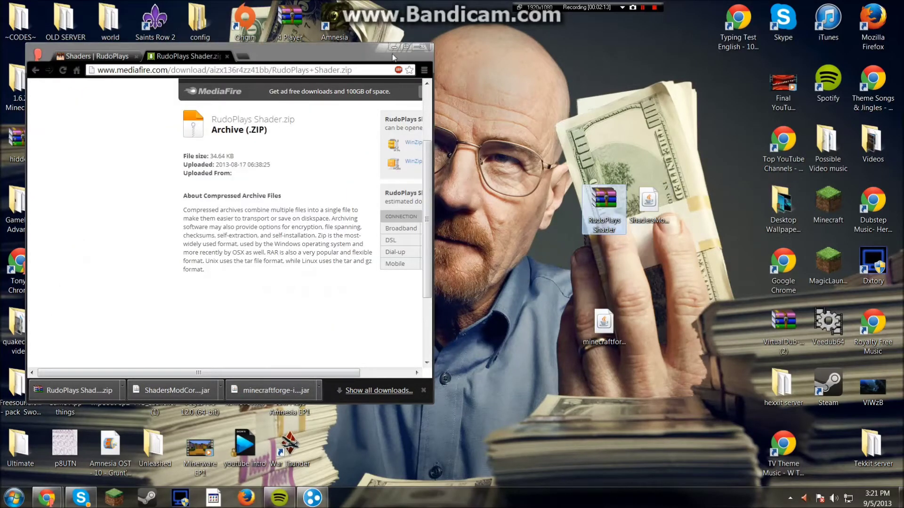
{"action": "left_click", "coordinate": [394, 47]}
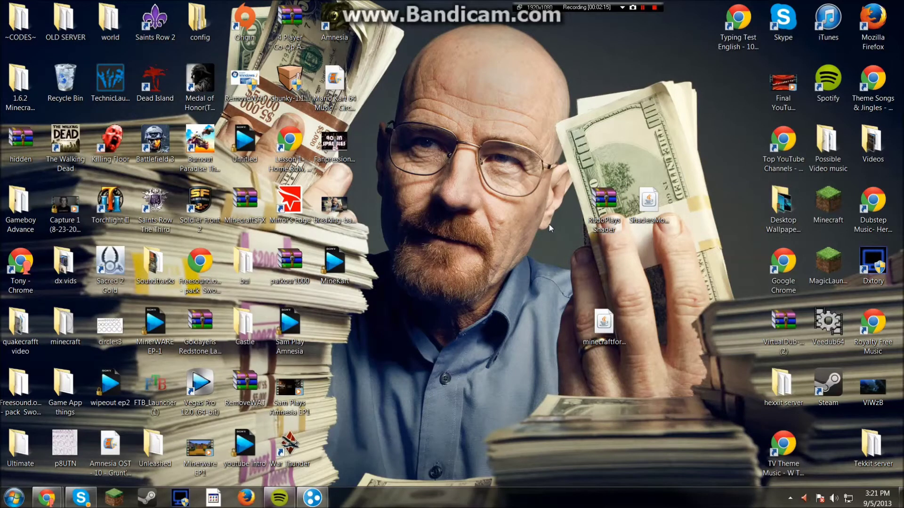
- Run the Forge installer from the desktop and install the client into the default .minecraft folder
{"action": "double_click", "coordinate": [610, 316]}
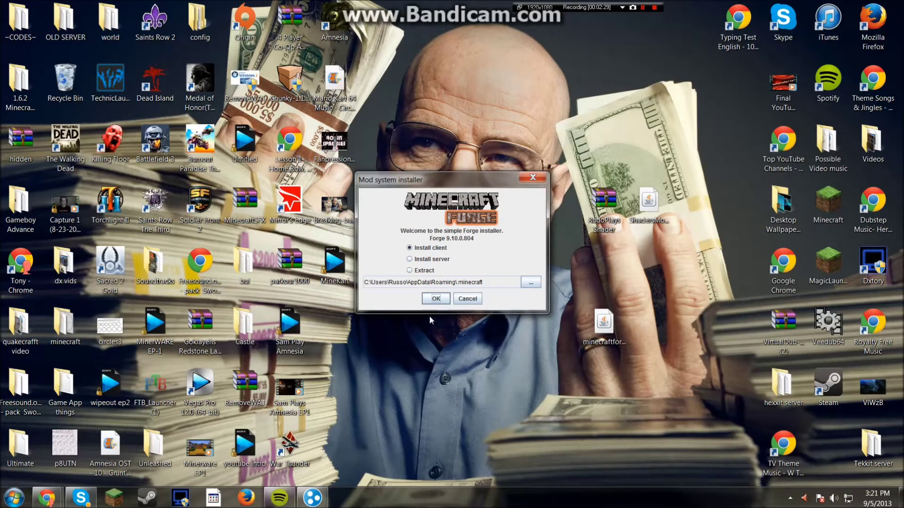
{"action": "left_click", "coordinate": [435, 300]}
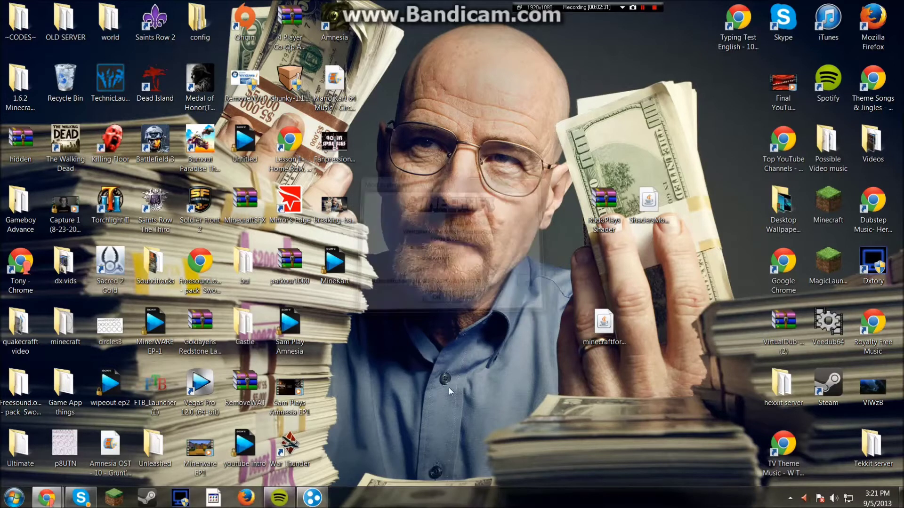
{"action": "left_click", "coordinate": [452, 259]}
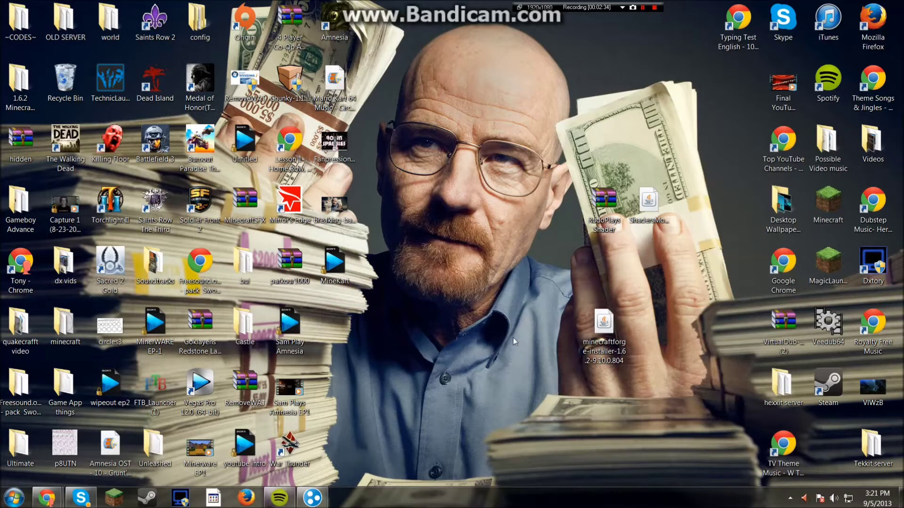
- Open the Minecraft launcher and create a new profile named Forge
{"action": "left_click", "coordinate": [355, 455]}
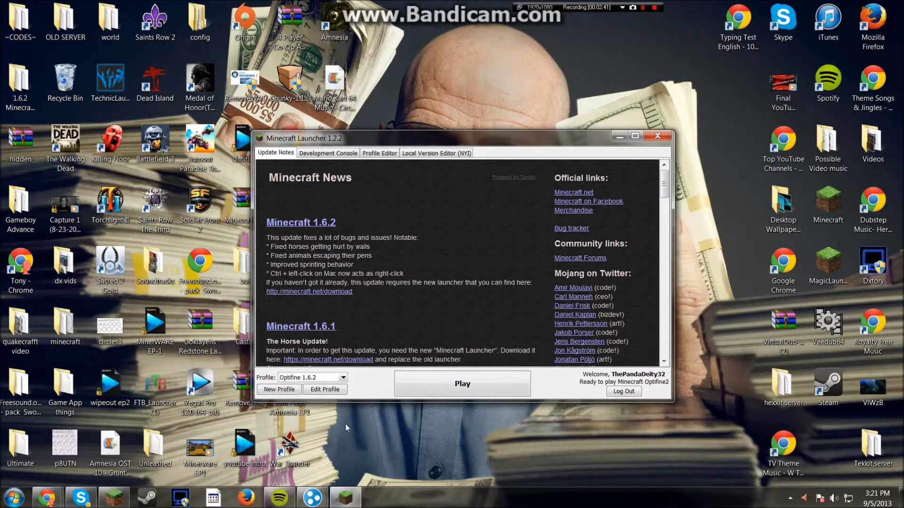
{"action": "left_click", "coordinate": [281, 391]}
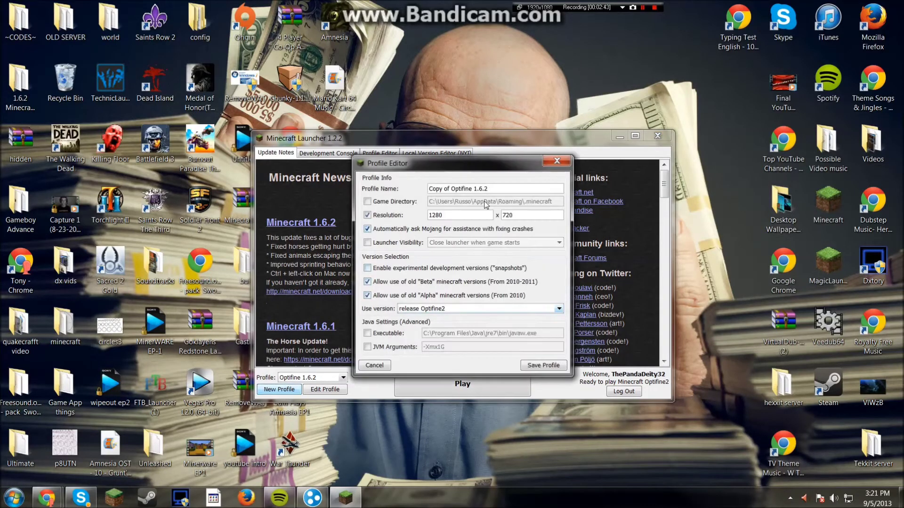
{"action": "key", "text": "ctrl+a"}
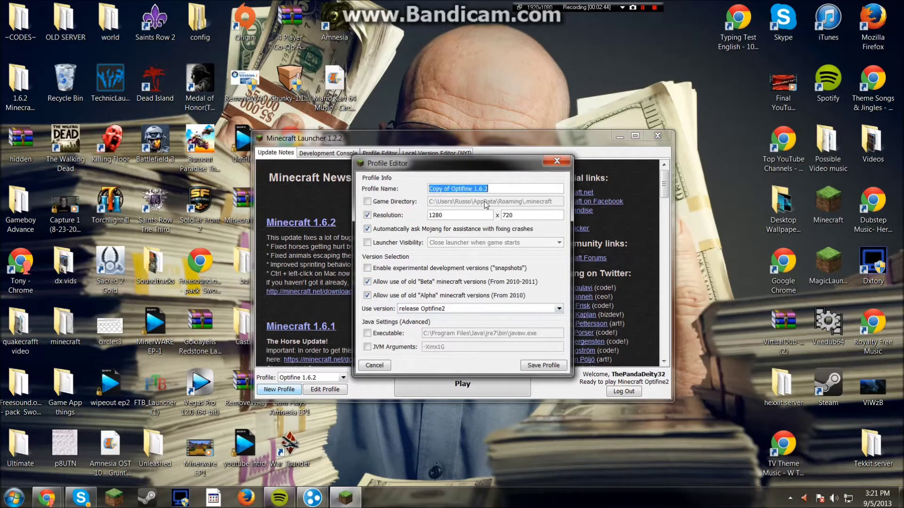
{"action": "type", "text": "FOrge"}
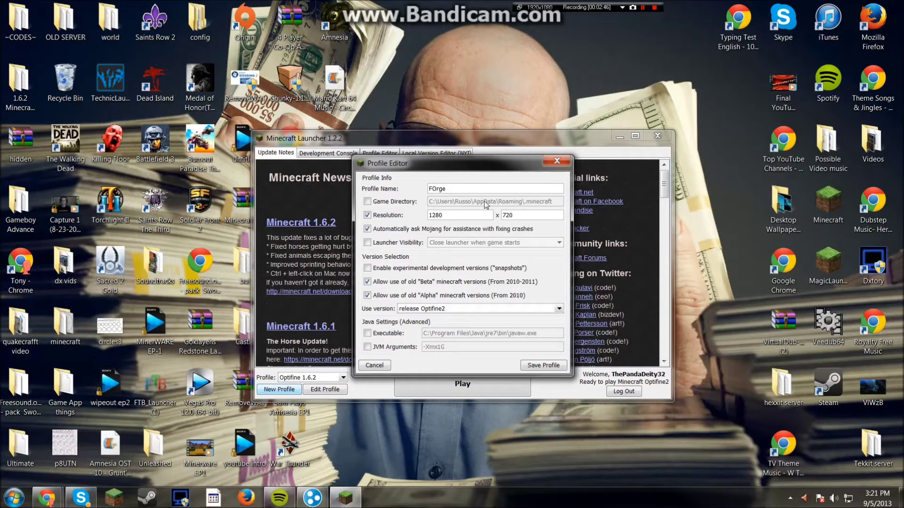
{"action": "key", "text": "BackSpace"}
{"action": "key", "text": "BackSpace"}
{"action": "key", "text": "BackSpace"}
{"action": "key", "text": "BackSpace"}
{"action": "type", "text": "orge"}
- Set the Forge profile's version to release 1.6.2-Forge9.10.0.804 and save the profile
{"action": "left_click", "coordinate": [510, 313]}
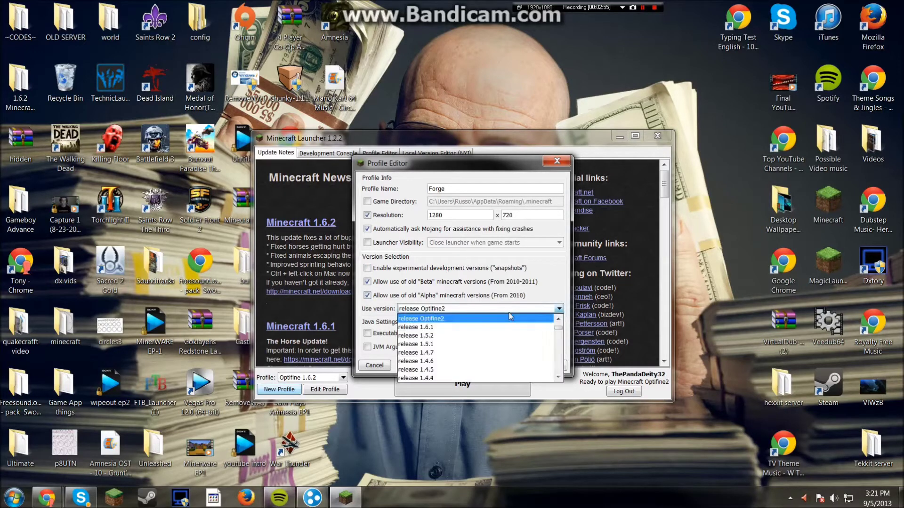
{"action": "left_click", "coordinate": [510, 317]}
{"action": "left_click", "coordinate": [523, 309]}
{"action": "left_click_drag", "start_coordinate": [558, 330], "coordinate": [561, 374]}
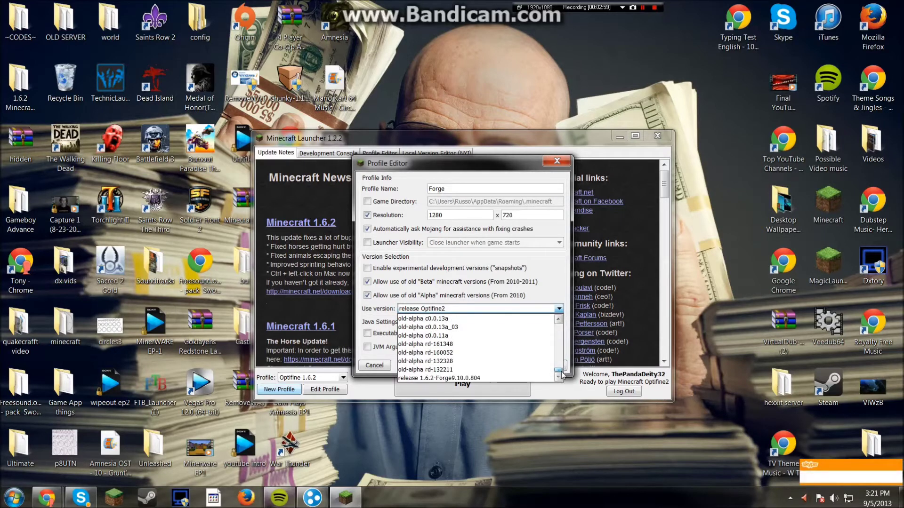
{"action": "left_click", "coordinate": [470, 378]}
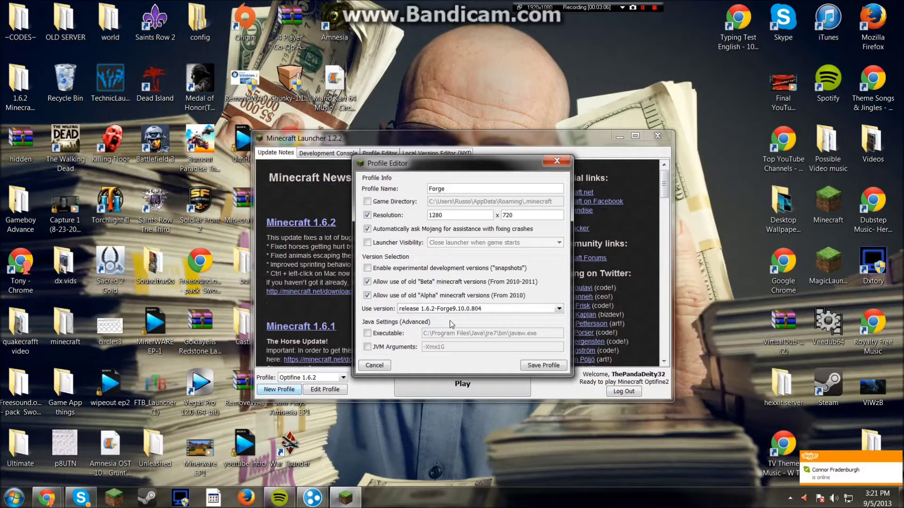
{"action": "left_click", "coordinate": [544, 366]}
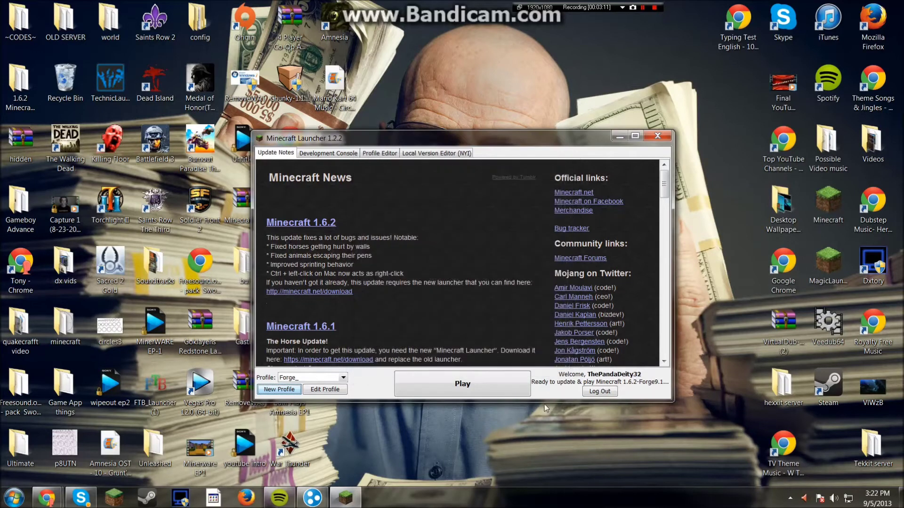
- Start Minecraft with the Forge profile and quit the game from its title screen
{"action": "left_click", "coordinate": [499, 391]}
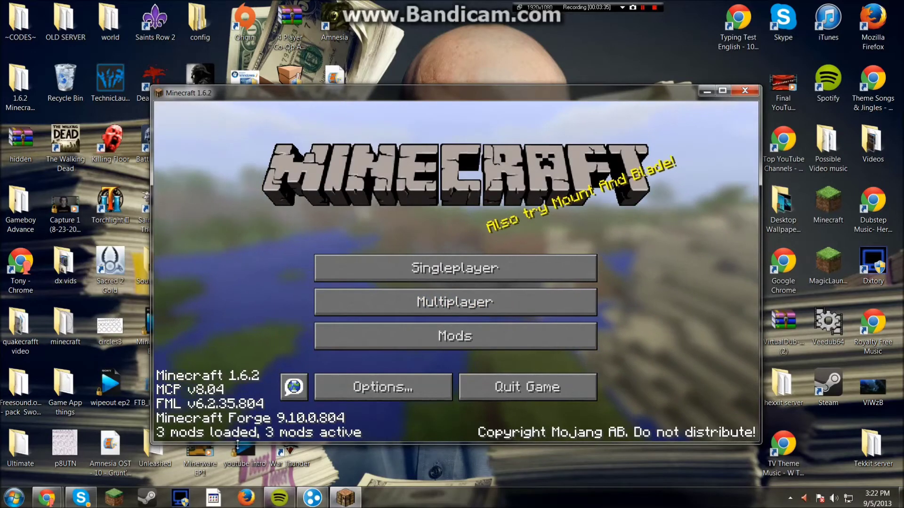
{"action": "left_click", "coordinate": [518, 387]}
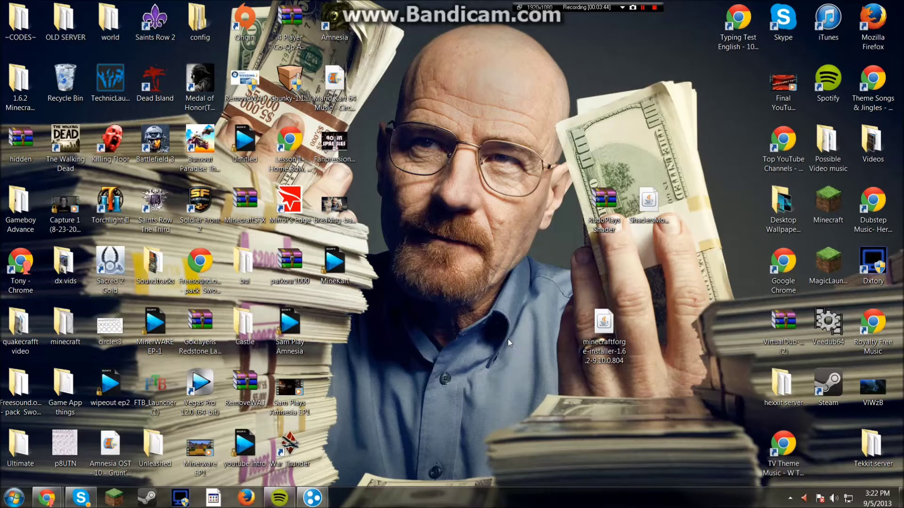
- Open the Roaming application data folder using %appdata% and go into its .minecraft folder
{"action": "key", "text": "super+r"}
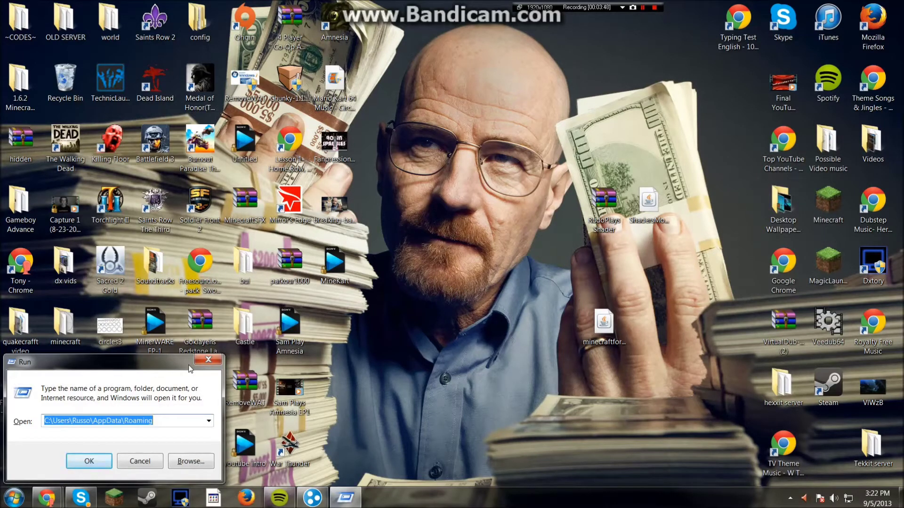
{"action": "left_click", "coordinate": [208, 360]}
{"action": "left_click", "coordinate": [19, 498]}
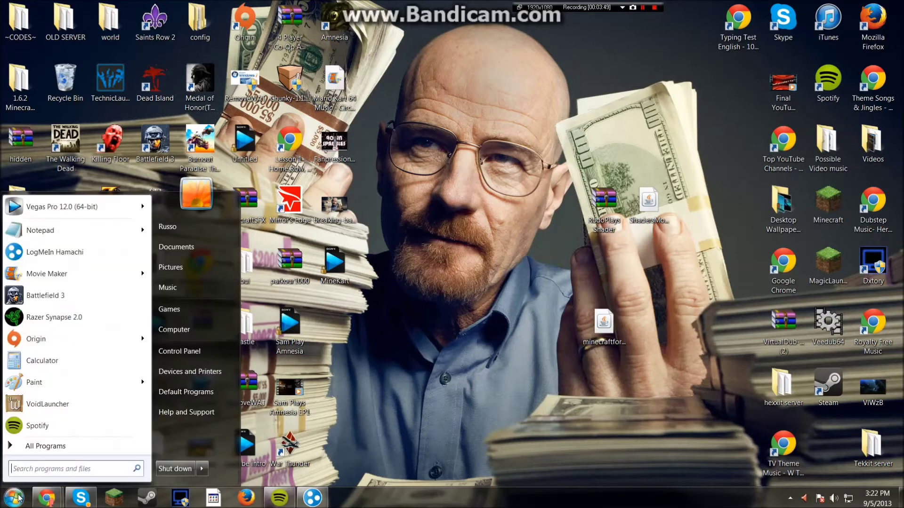
{"action": "type", "text": "%ap"}
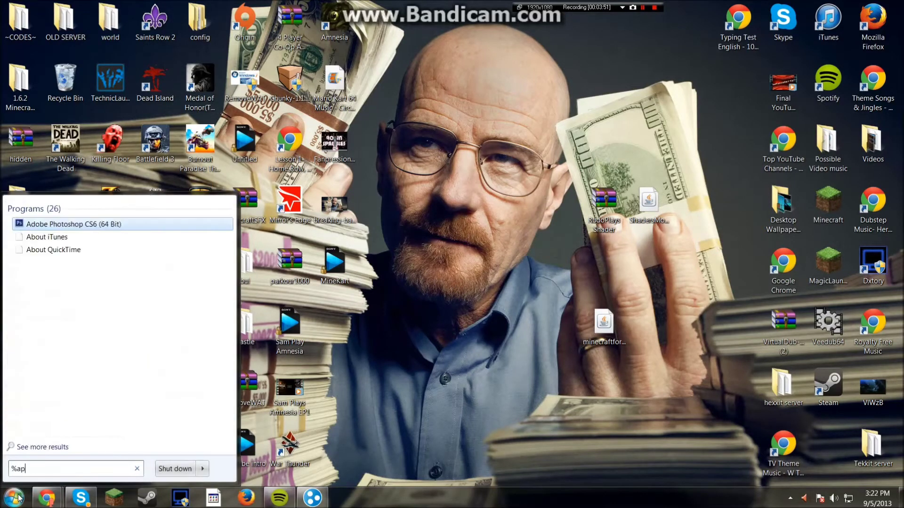
{"action": "type", "text": "pdata"}
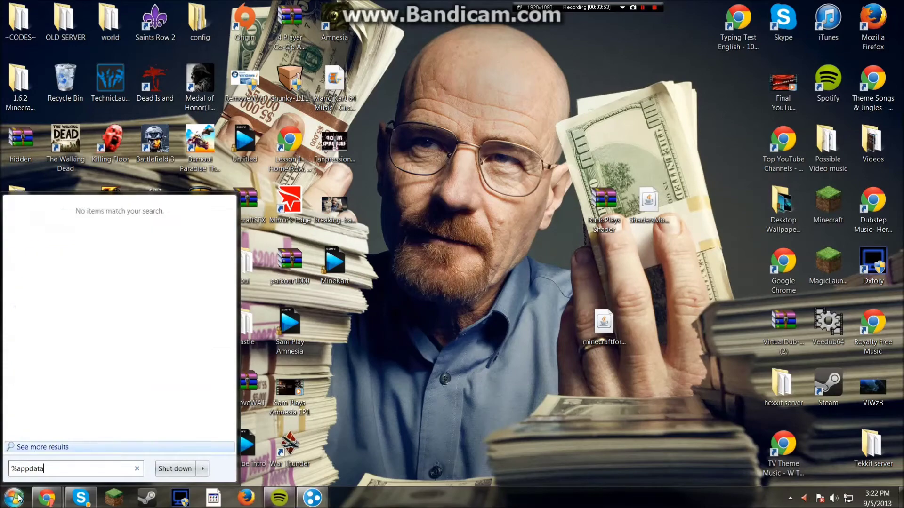
{"action": "key", "text": "Return"}
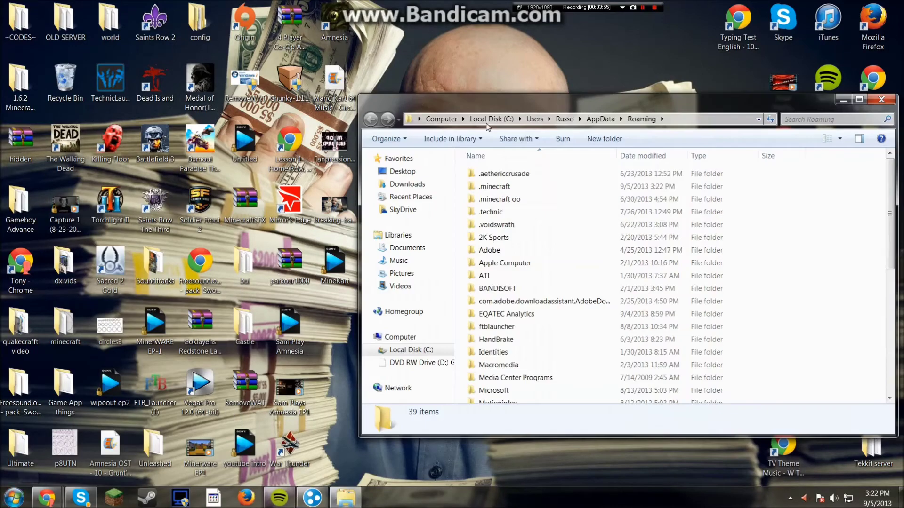
{"action": "left_click_drag", "start_coordinate": [537, 96], "coordinate": [364, 62]}
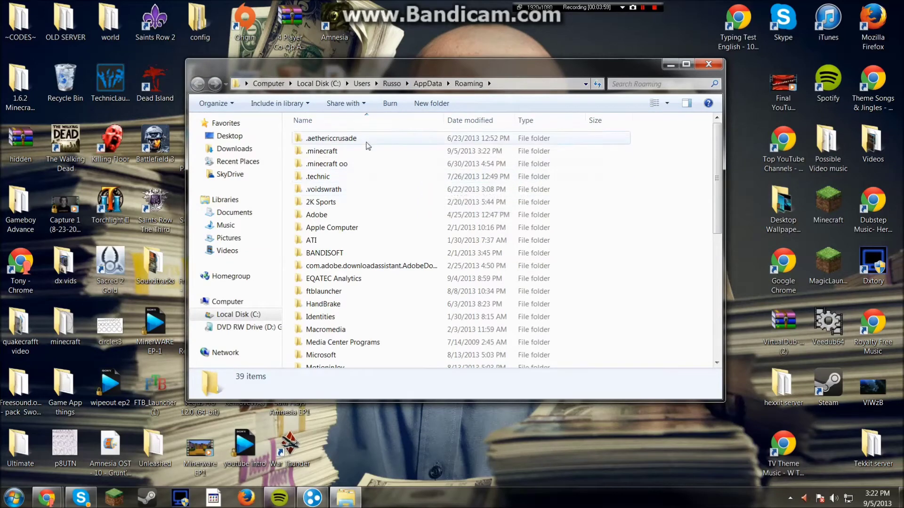
{"action": "double_click", "coordinate": [354, 151]}
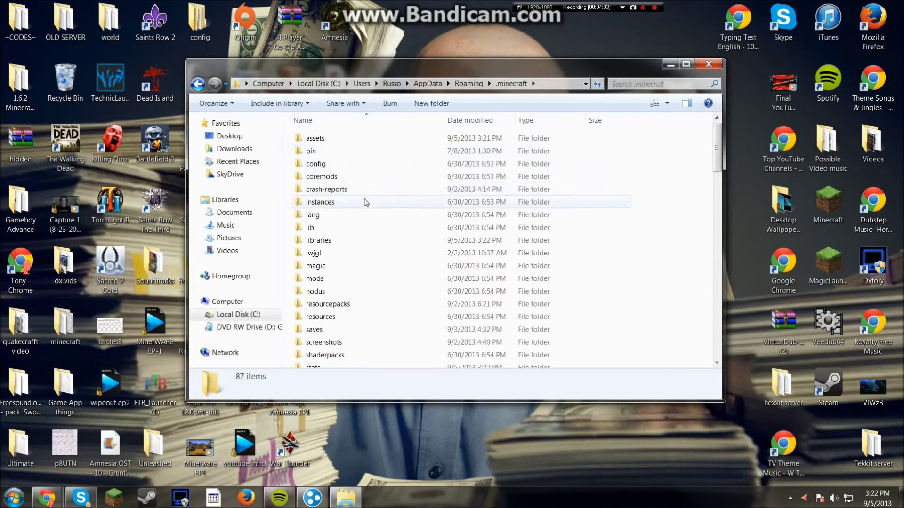
- Open the mods folder in .minecraft and line up the RudoPlays Shader, ShadersModCore and Forge installer files on the desktop beside it
{"action": "scroll", "coordinate": [367, 210], "scroll_direction": "down", "scroll_amount": 2}
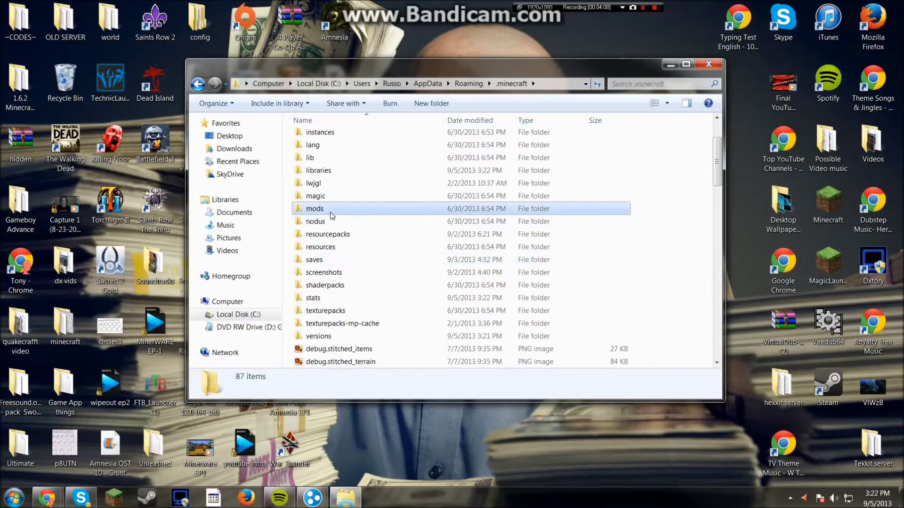
{"action": "double_click", "coordinate": [359, 209]}
{"action": "left_click_drag", "start_coordinate": [375, 66], "coordinate": [804, 257]}
{"action": "left_click_drag", "start_coordinate": [604, 202], "coordinate": [469, 137]}
{"action": "left_click_drag", "start_coordinate": [604, 325], "coordinate": [470, 269]}
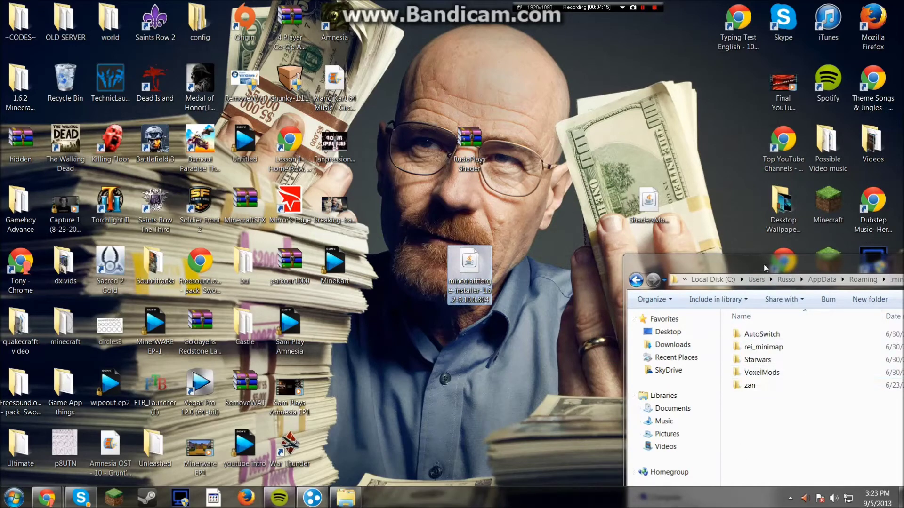
{"action": "left_click_drag", "start_coordinate": [637, 218], "coordinate": [457, 219]}
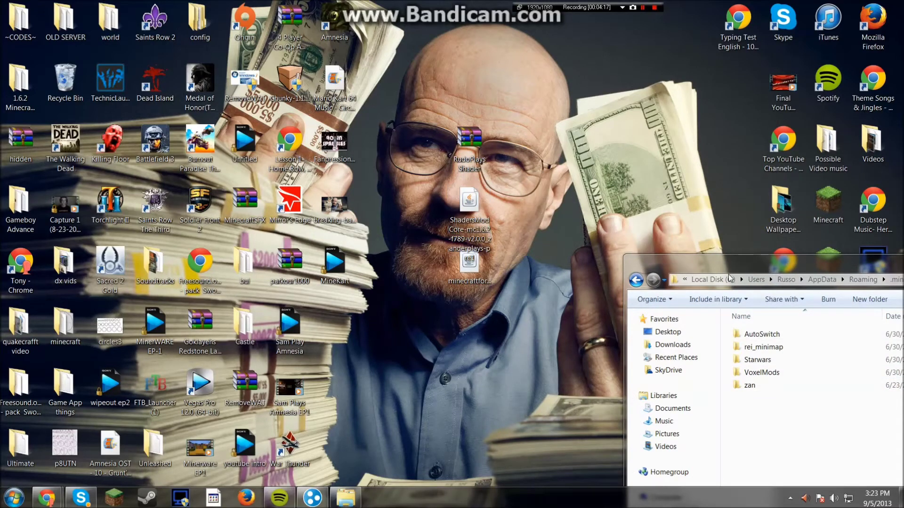
- Delete all existing folders from the mods folder and move the ShadersModCore jar from the desktop into it
{"action": "left_click_drag", "start_coordinate": [753, 263], "coordinate": [638, 135]}
{"action": "left_click_drag", "start_coordinate": [693, 293], "coordinate": [674, 204]}
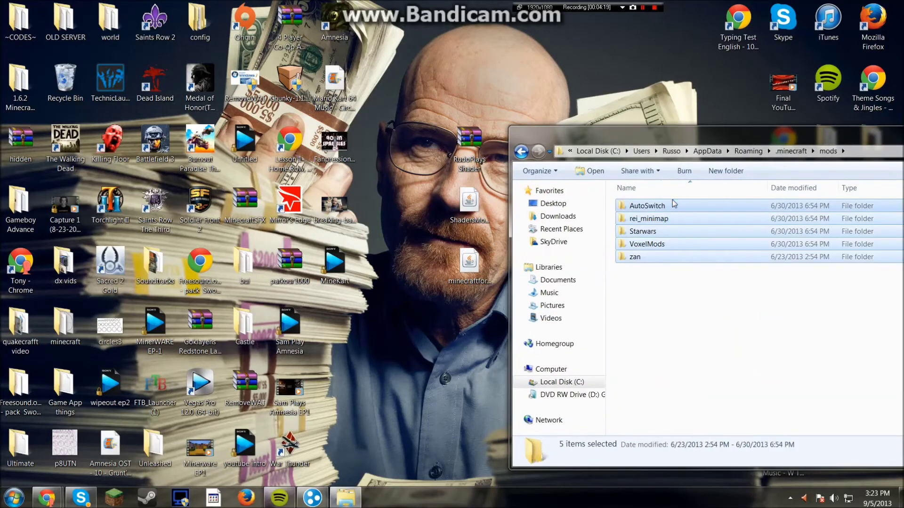
{"action": "key", "text": "Delete"}
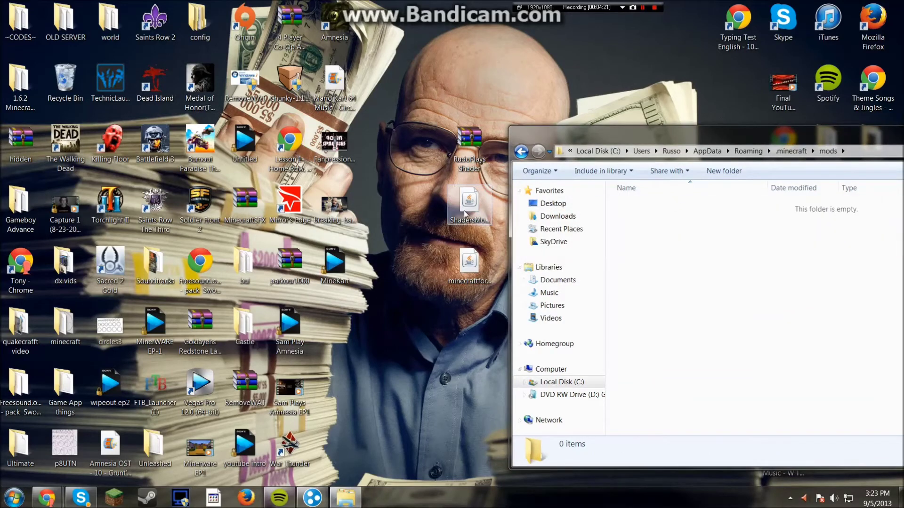
{"action": "left_click_drag", "start_coordinate": [464, 210], "coordinate": [673, 271]}
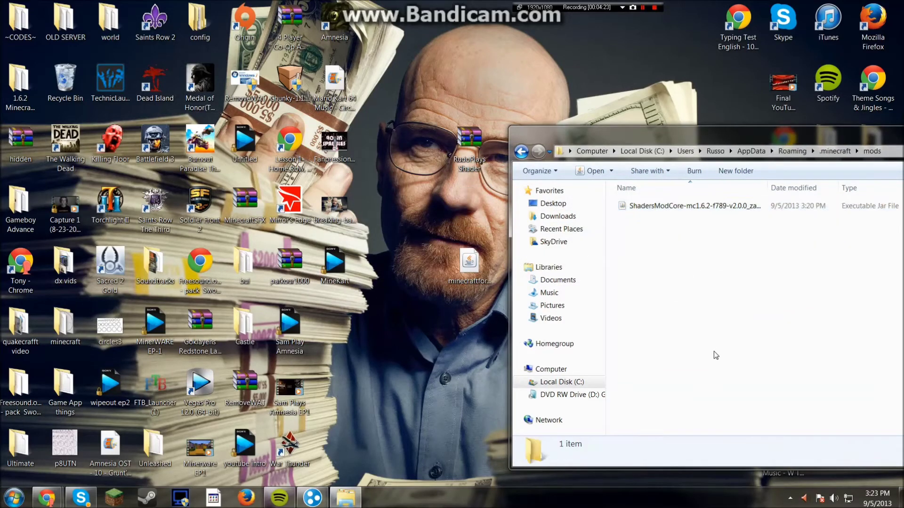
{"action": "left_click", "coordinate": [714, 354]}
- Open the shaderpacks folder in .minecraft and delete both old shader archives from it
{"action": "left_click", "coordinate": [521, 151]}
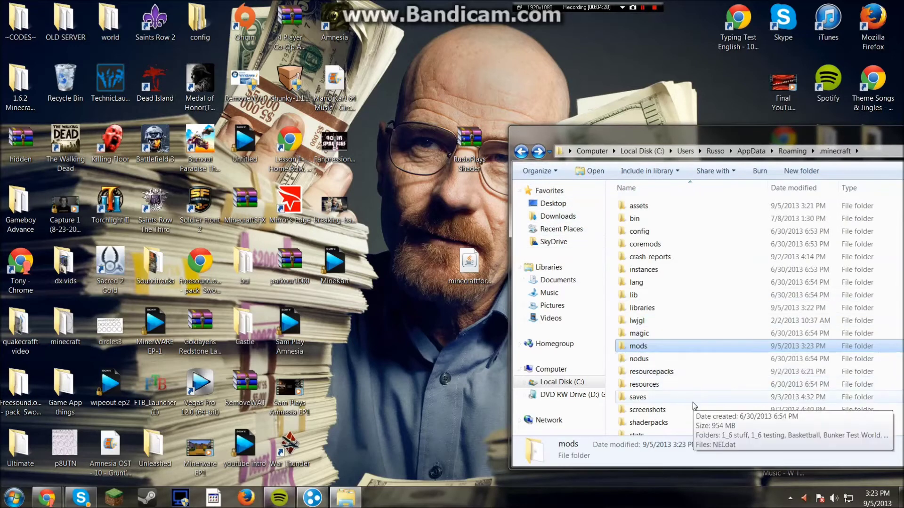
{"action": "scroll", "coordinate": [666, 384], "scroll_direction": "down", "scroll_amount": 1}
{"action": "double_click", "coordinate": [663, 392]}
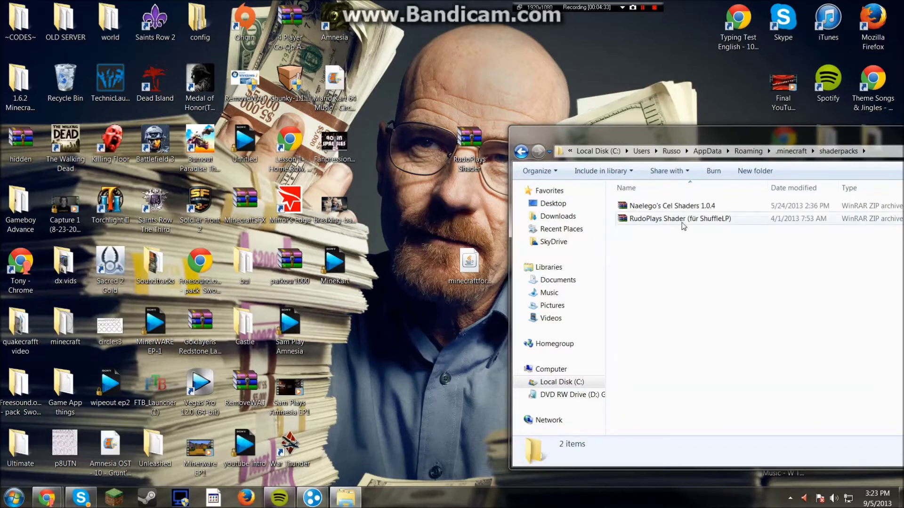
{"action": "left_click_drag", "start_coordinate": [682, 225], "coordinate": [684, 207]}
{"action": "key", "text": "Delete"}
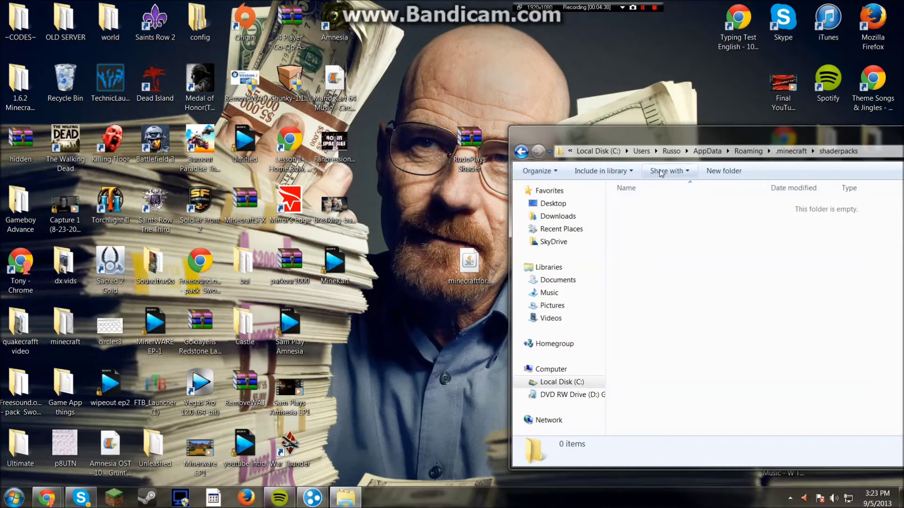
- Move the RudoPlays Shader archive from the desktop into the shaderpacks folder
{"action": "left_click_drag", "start_coordinate": [480, 136], "coordinate": [628, 234]}
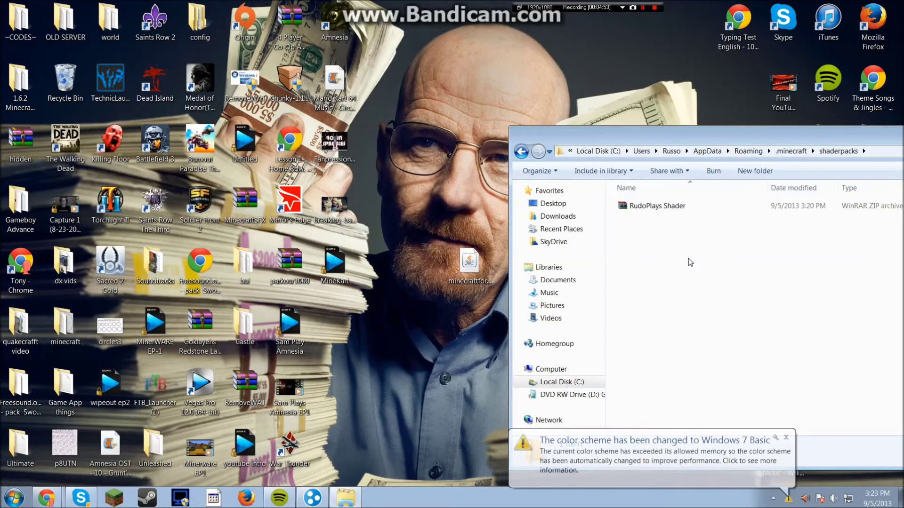
{"action": "left_click", "coordinate": [786, 438]}
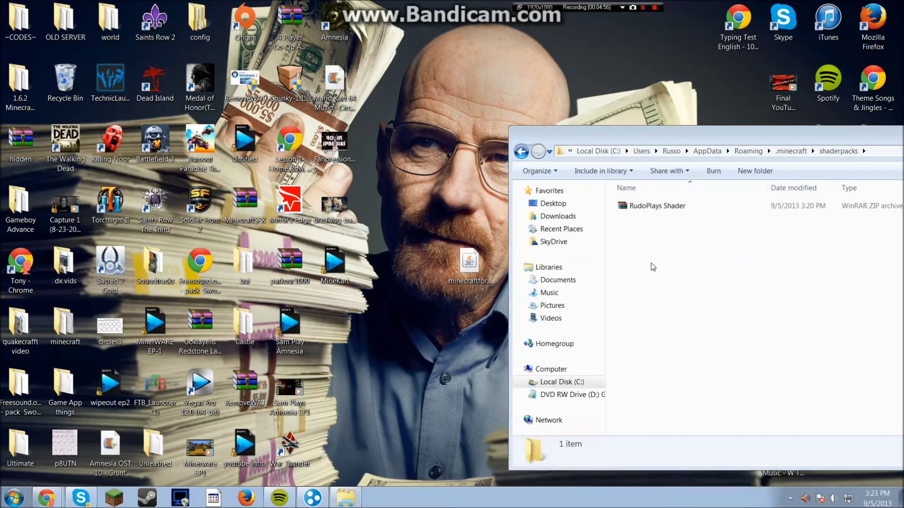
{"action": "left_click_drag", "start_coordinate": [649, 143], "coordinate": [411, 74]}
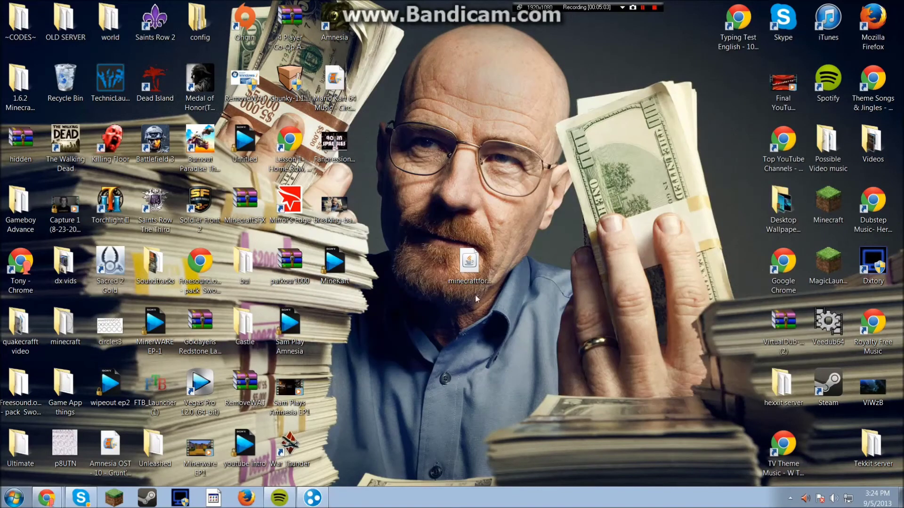
- Open the Minecraft launcher, select the Forge_ profile and start the game
{"action": "left_click", "coordinate": [115, 495]}
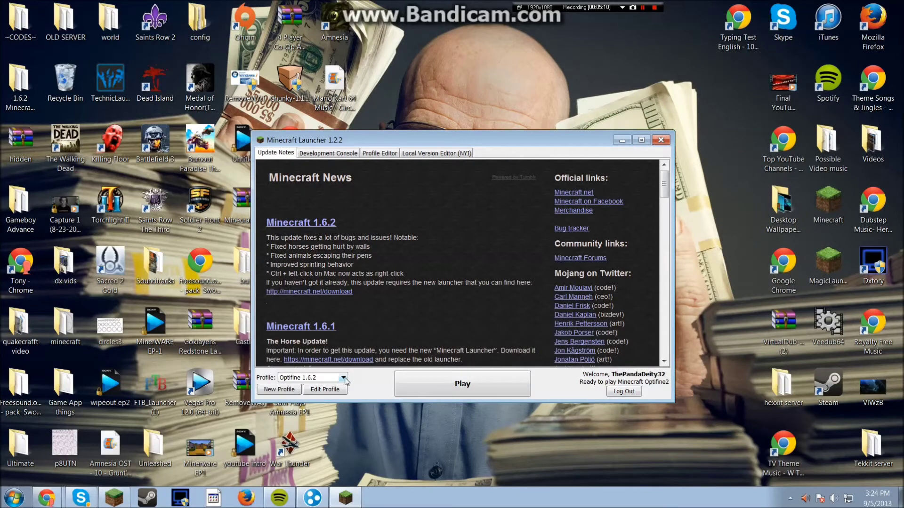
{"action": "left_click", "coordinate": [344, 378]}
{"action": "left_click", "coordinate": [326, 387]}
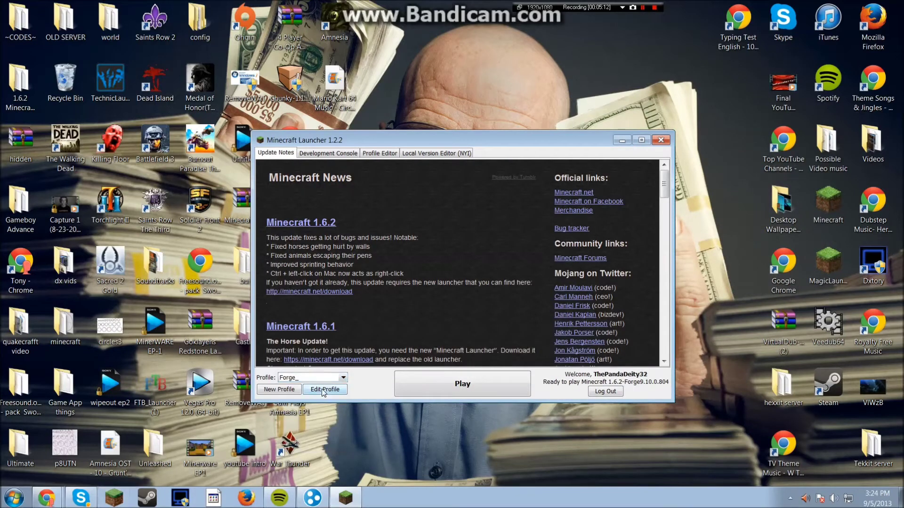
{"action": "left_click", "coordinate": [483, 386]}
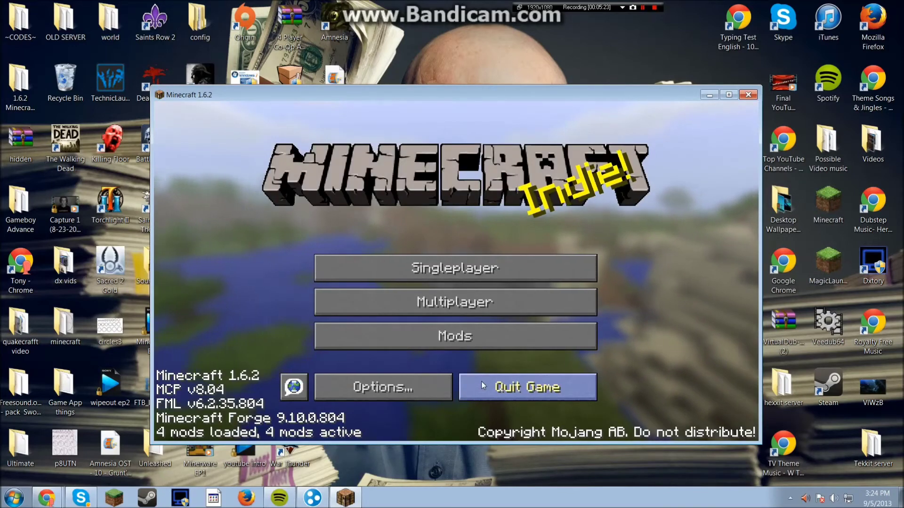
- Choose RudoPlays Shader.zip in the game's shader options and return to the title screen
{"action": "left_click", "coordinate": [428, 379]}
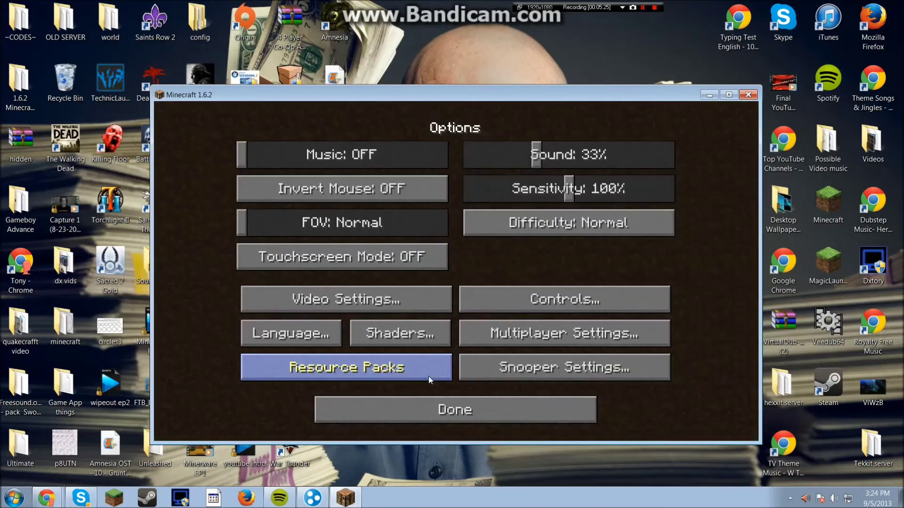
{"action": "left_click", "coordinate": [391, 364]}
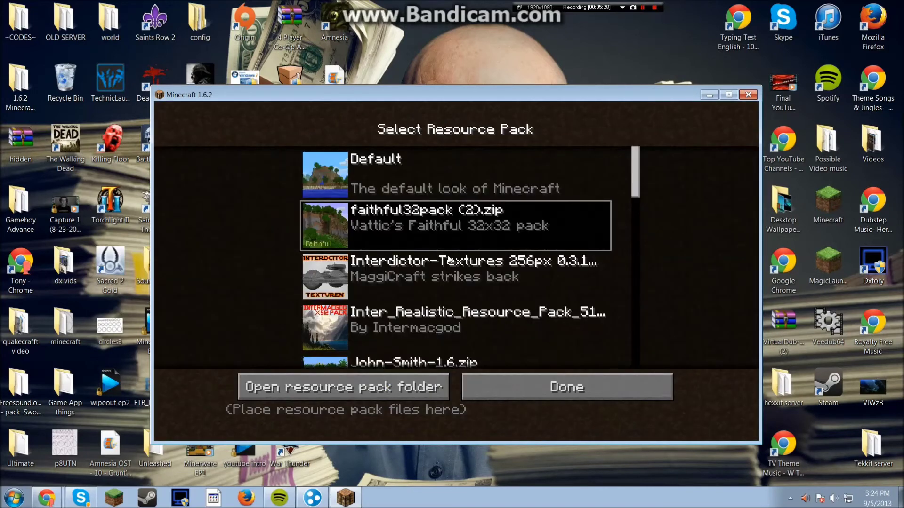
{"action": "left_click", "coordinate": [546, 386]}
{"action": "left_click", "coordinate": [407, 335]}
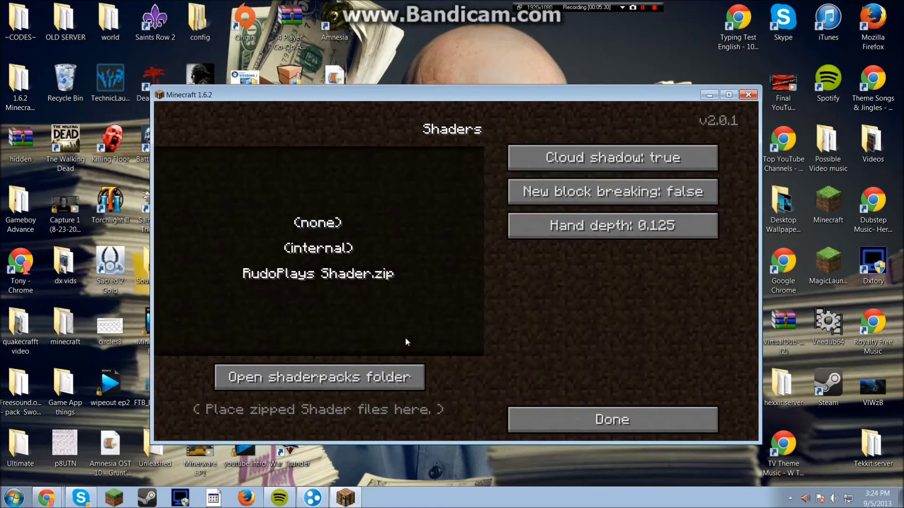
{"action": "left_click", "coordinate": [356, 284]}
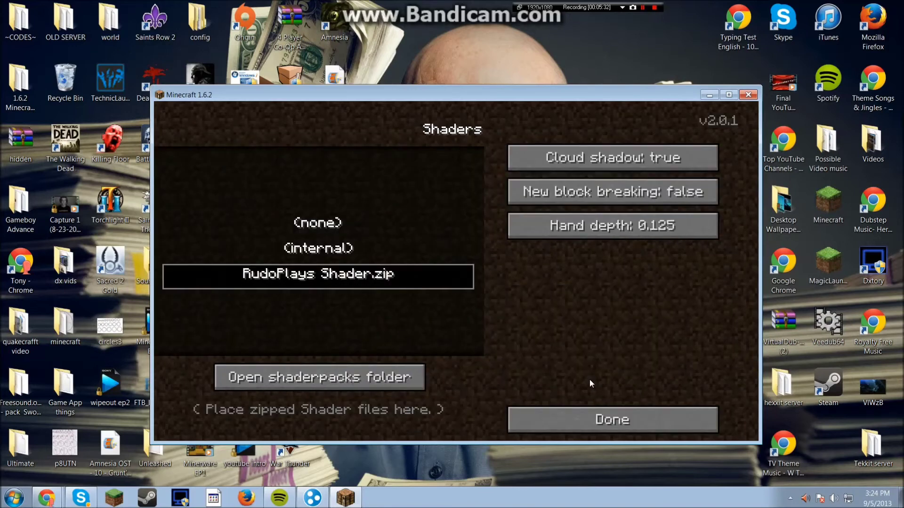
{"action": "left_click", "coordinate": [588, 411]}
{"action": "left_click", "coordinate": [586, 411]}
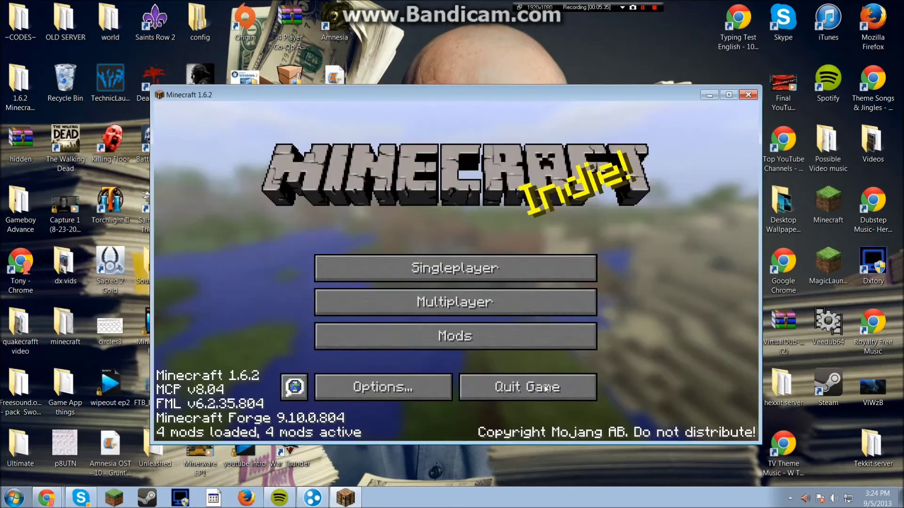
- Load the singleplayer world named Hardcore!
{"action": "left_click", "coordinate": [459, 274]}
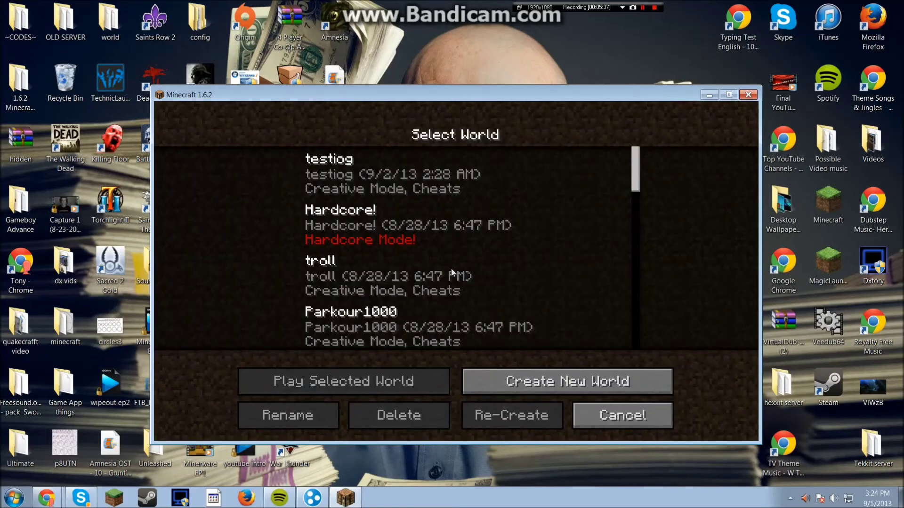
{"action": "left_click", "coordinate": [415, 195]}
{"action": "left_click", "coordinate": [415, 239]}
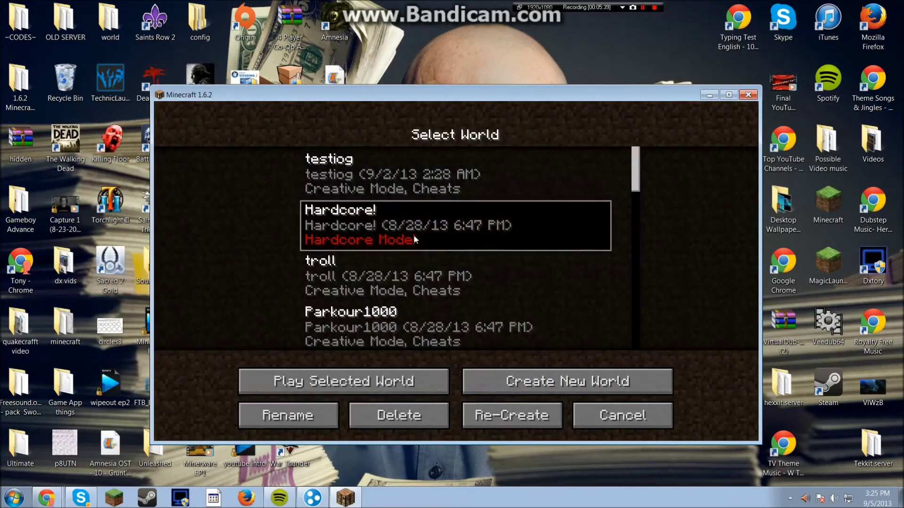
{"action": "left_click", "coordinate": [399, 375]}
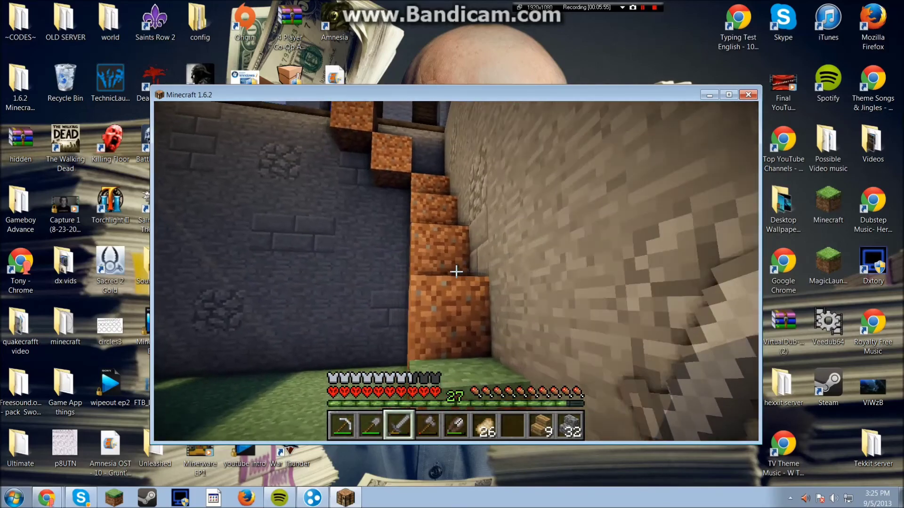
- Check the debug information and strike the stone wall with the Iron Pickaxe
{"action": "key", "text": "F3"}
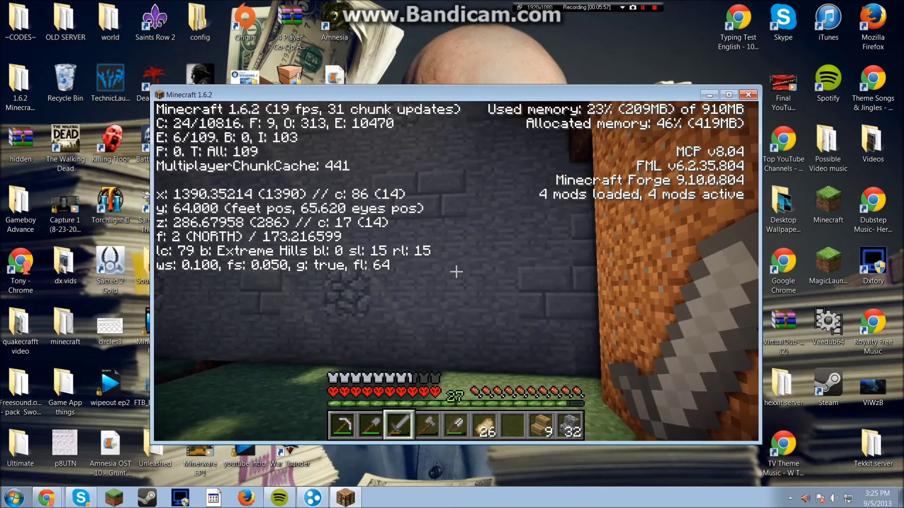
{"action": "key", "text": "1"}
{"action": "left_click", "coordinate": [456, 272]}
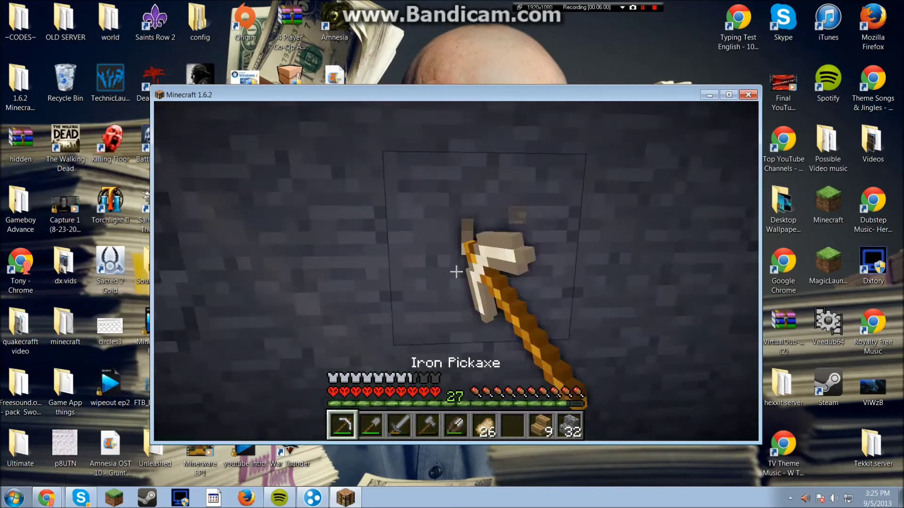
{"action": "left_click", "coordinate": [456, 271]}
{"action": "key", "text": "space"}
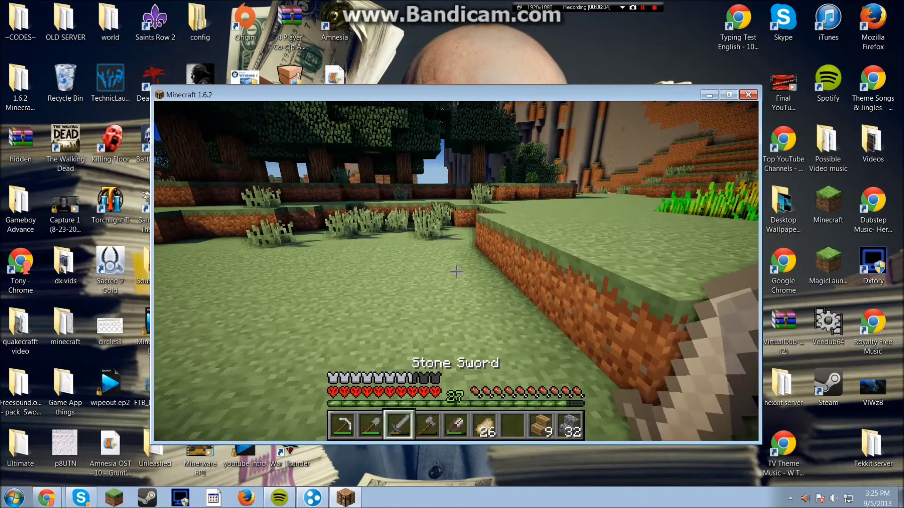
- Walk through the world past the wheat field, hills and house to examine the shader's lighting and shadows
{"action": "key", "text": "w"}
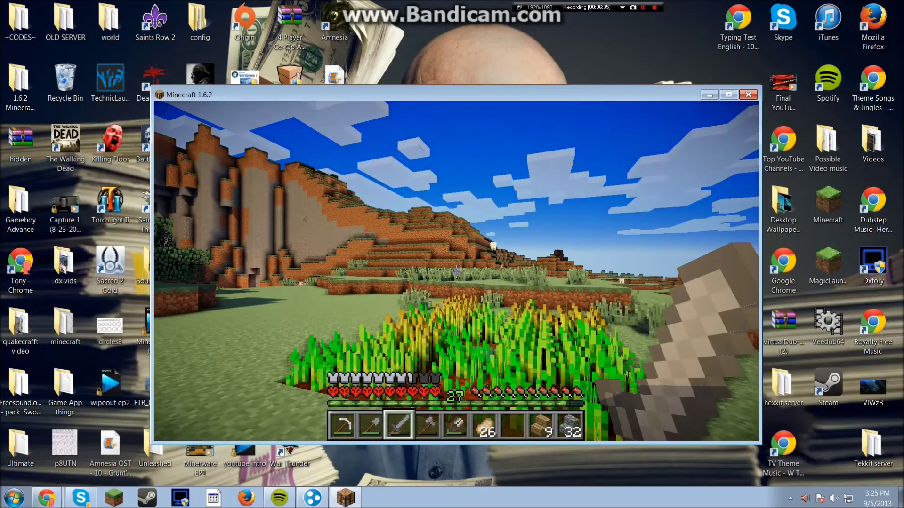
{"action": "key", "text": "w"}
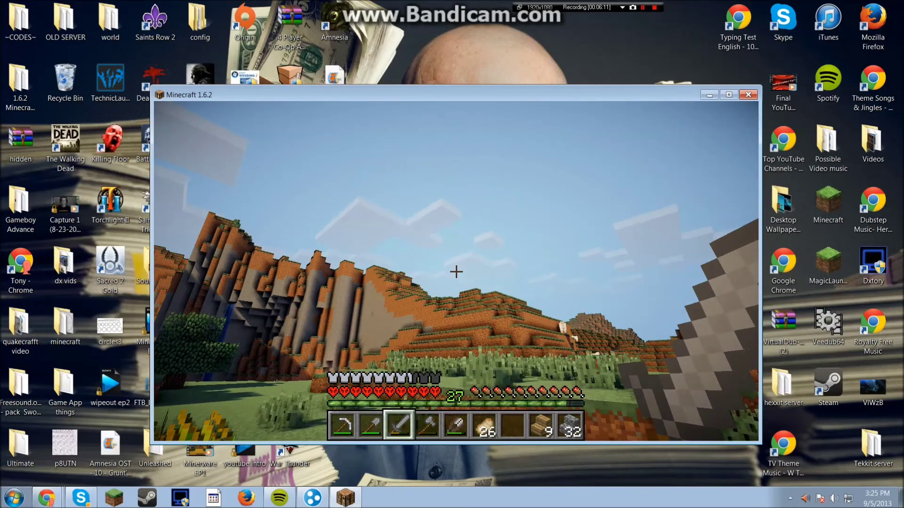
{"action": "key", "text": "w"}
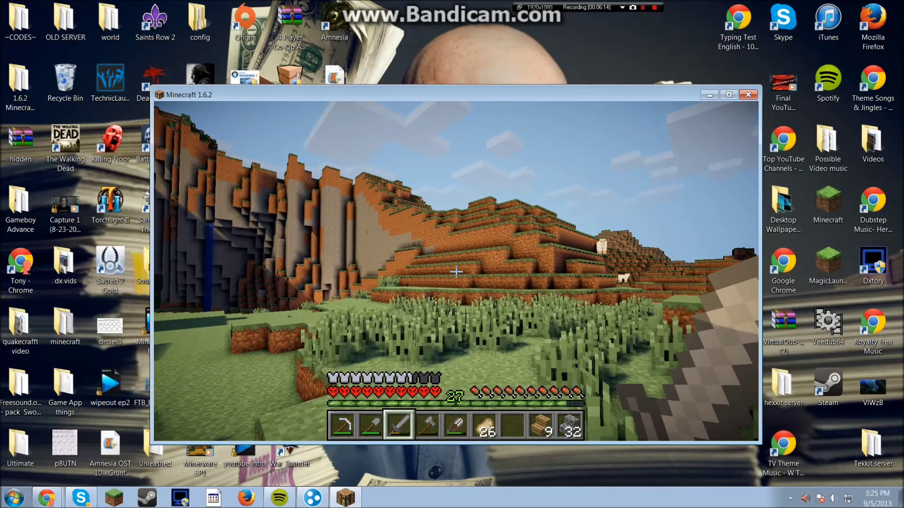
{"action": "key", "text": "w"}
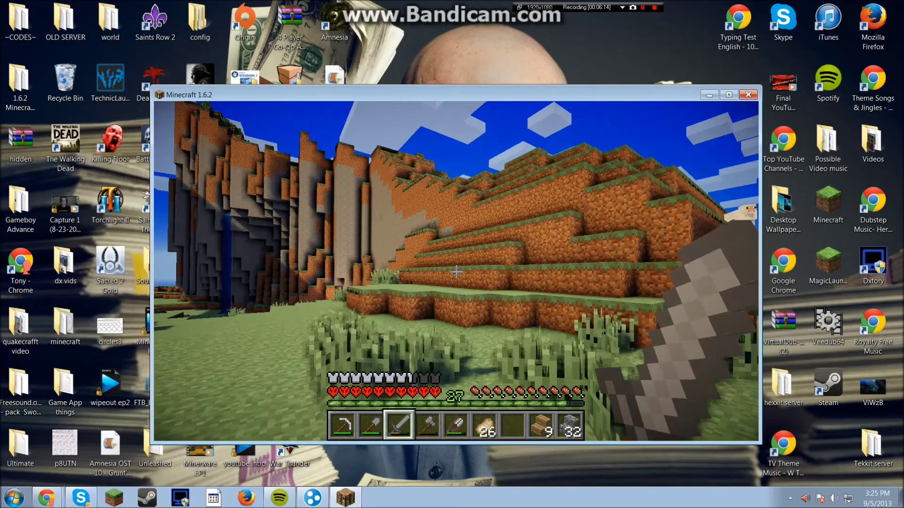
{"action": "key", "text": "w"}
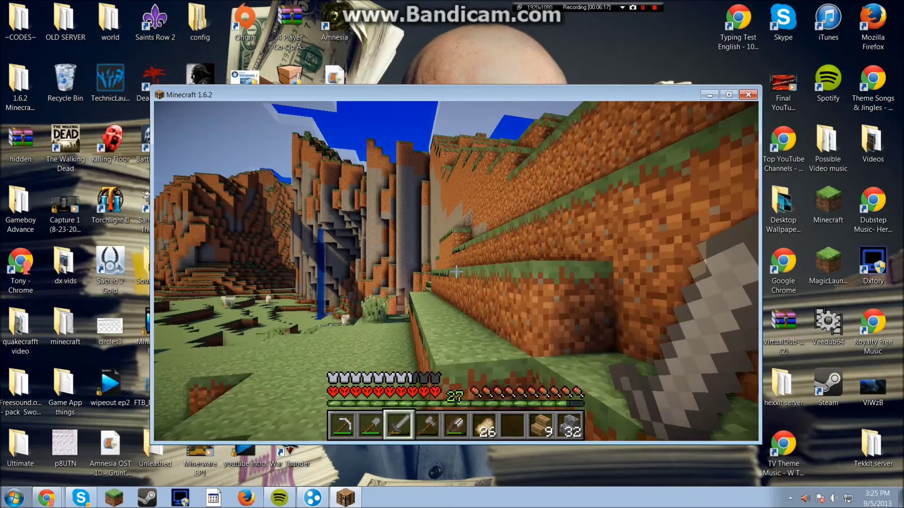
{"action": "key", "text": "w"}
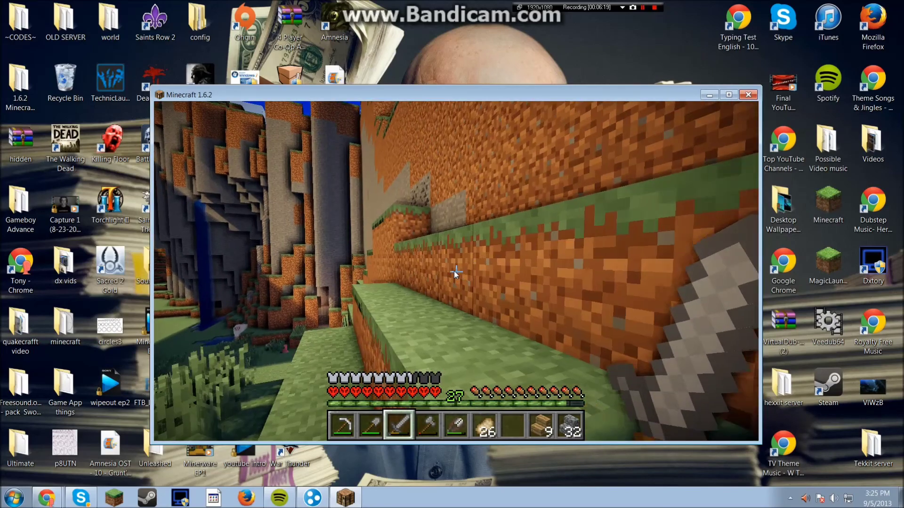
{"action": "key", "text": "Escape"}
{"action": "key", "text": "Escape"}
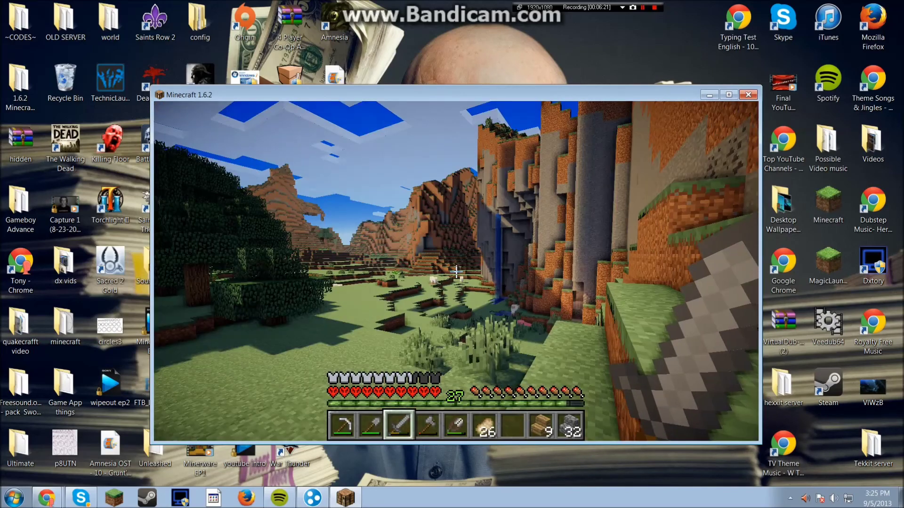
{"action": "key", "text": "w"}
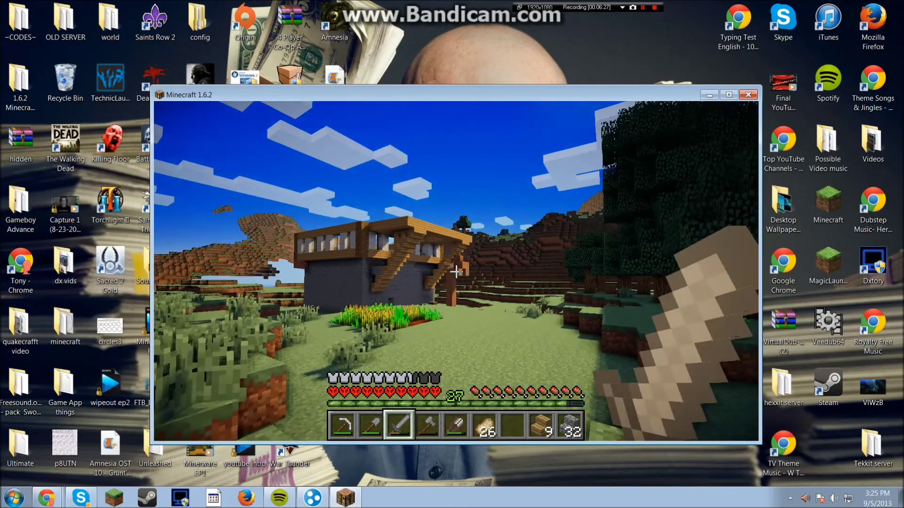
{"action": "key", "text": "w"}
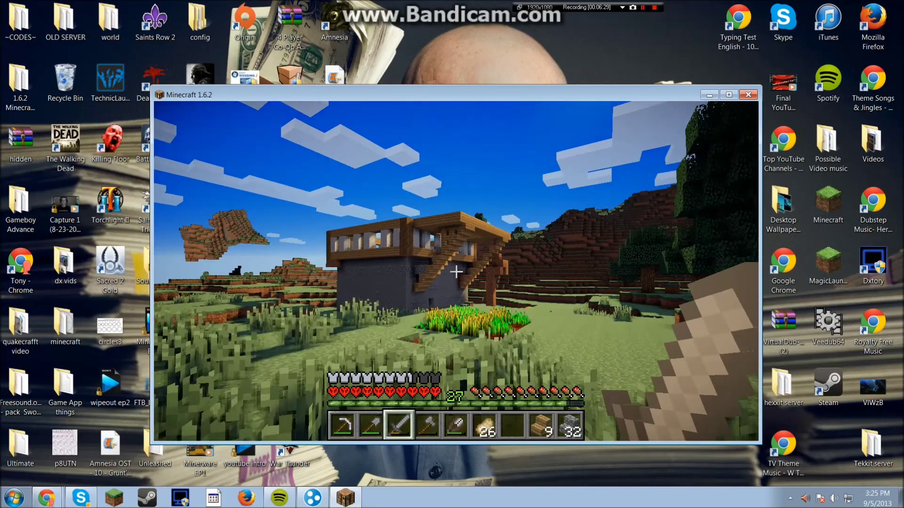
{"action": "key", "text": "w"}
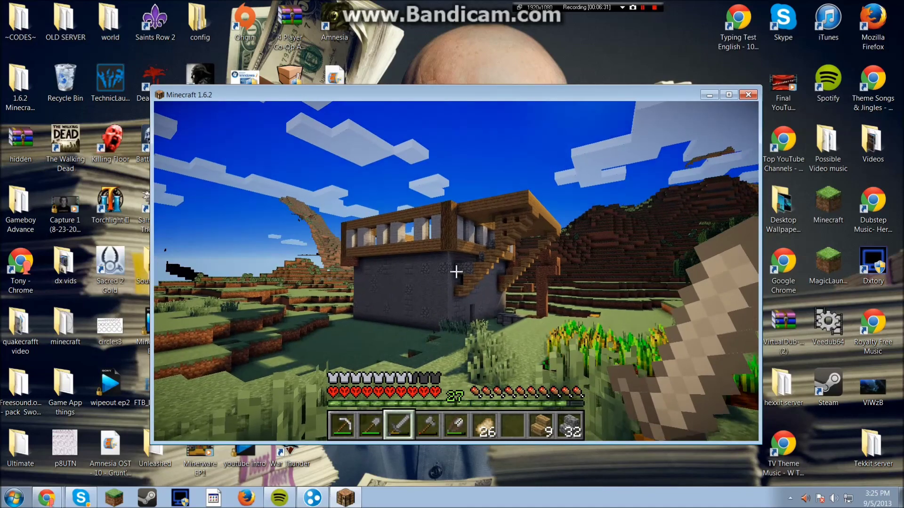